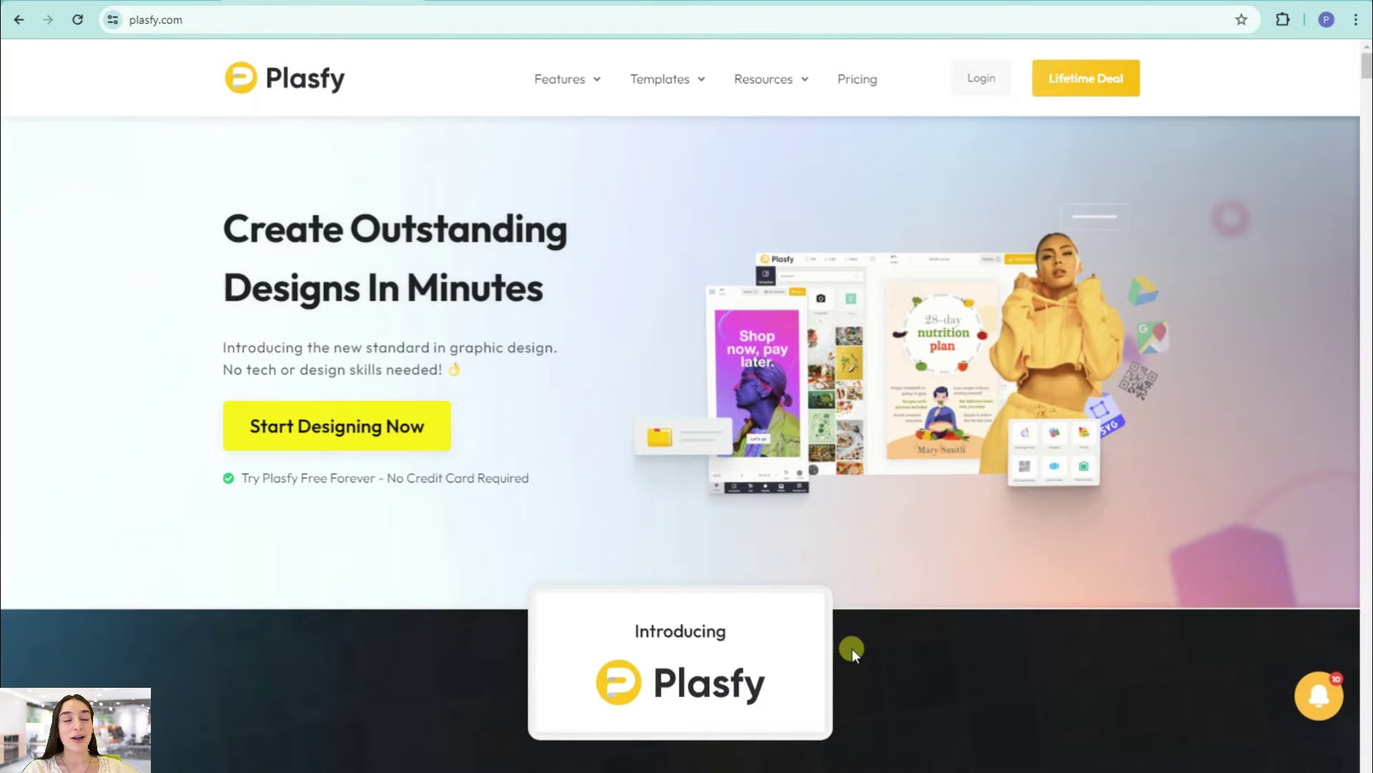
# - Scroll through the feature overview on the plasfy.com marketing site
pyautogui.scroll(-1, 804, 562)
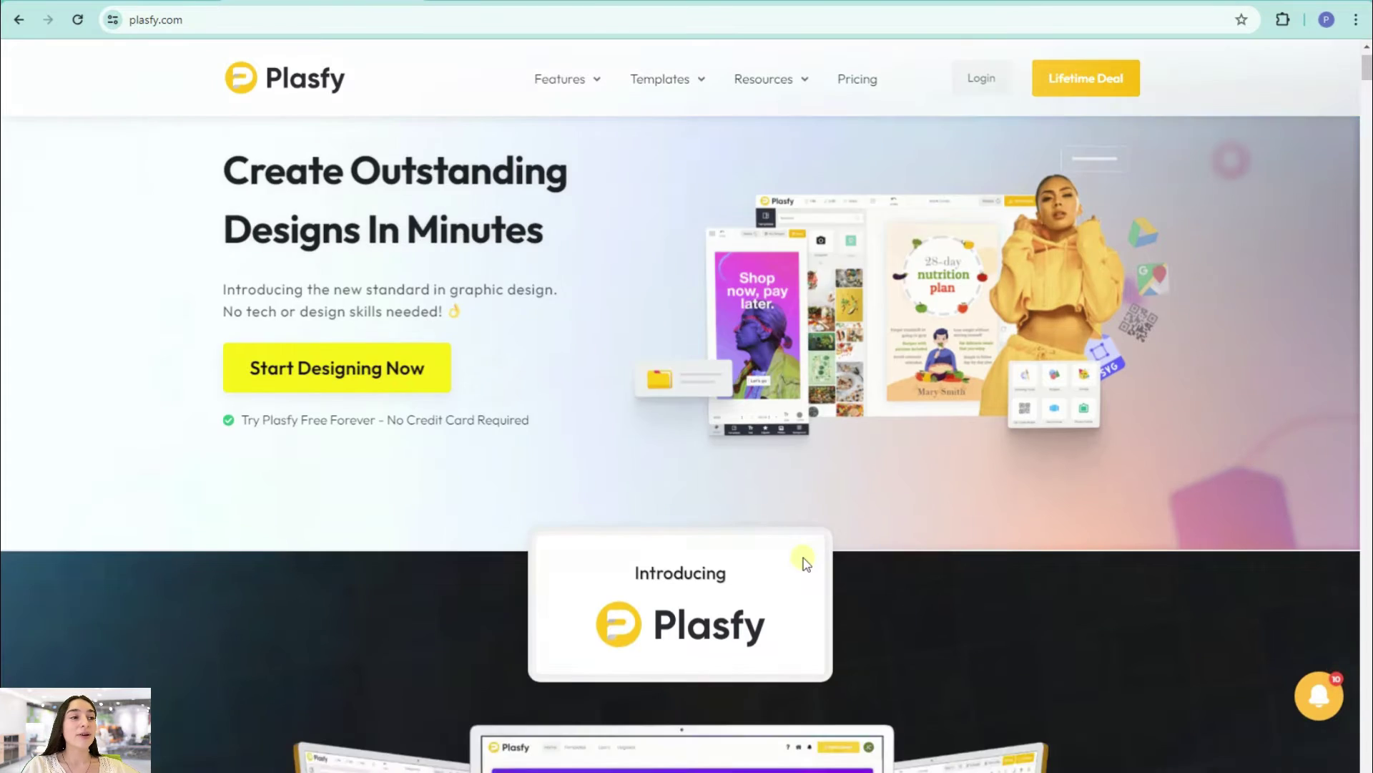
pyautogui.scroll(-6, 794, 558)
pyautogui.scroll(-5, 772, 548)
pyautogui.scroll(-2, 773, 548)
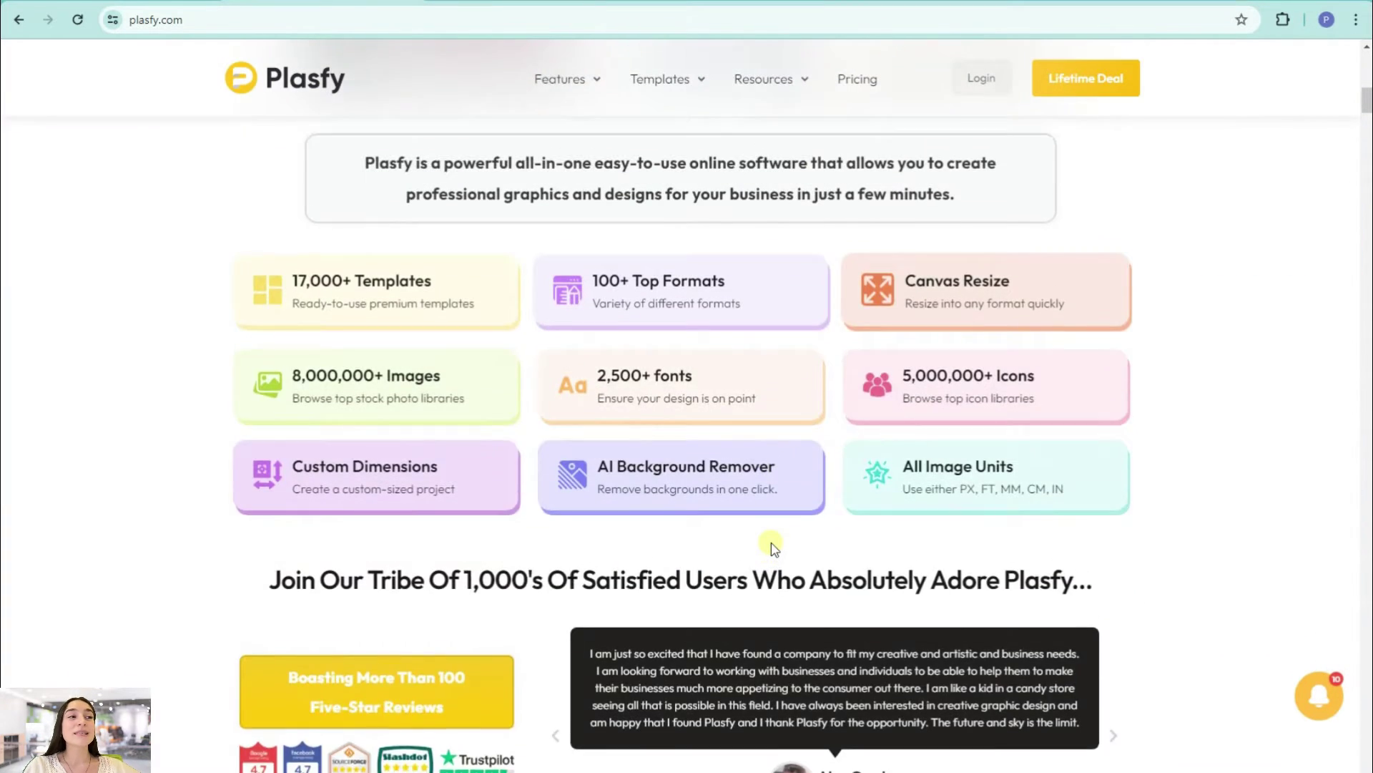
pyautogui.scroll(1, 773, 548)
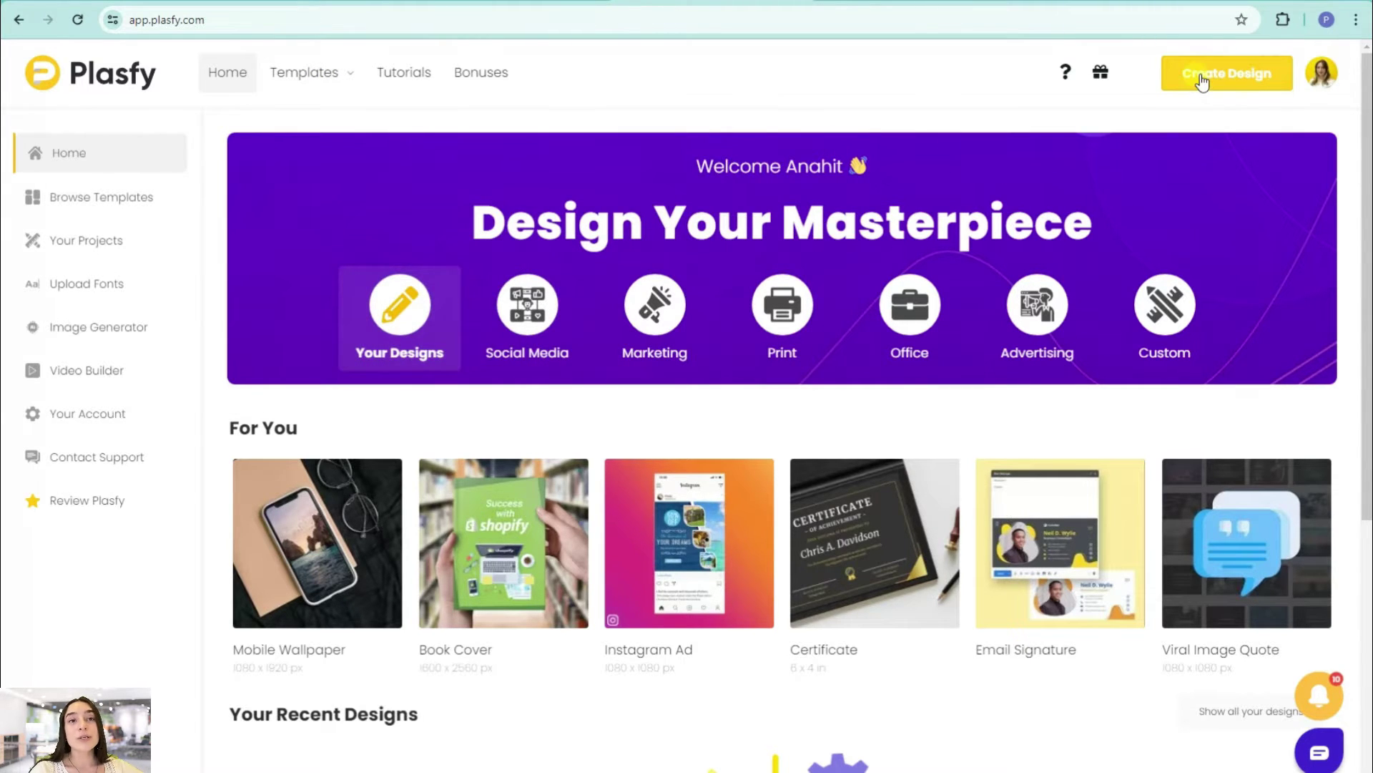
# - Start a new design and browse the Pick Your Design Format grid
pyautogui.click(1201, 80)
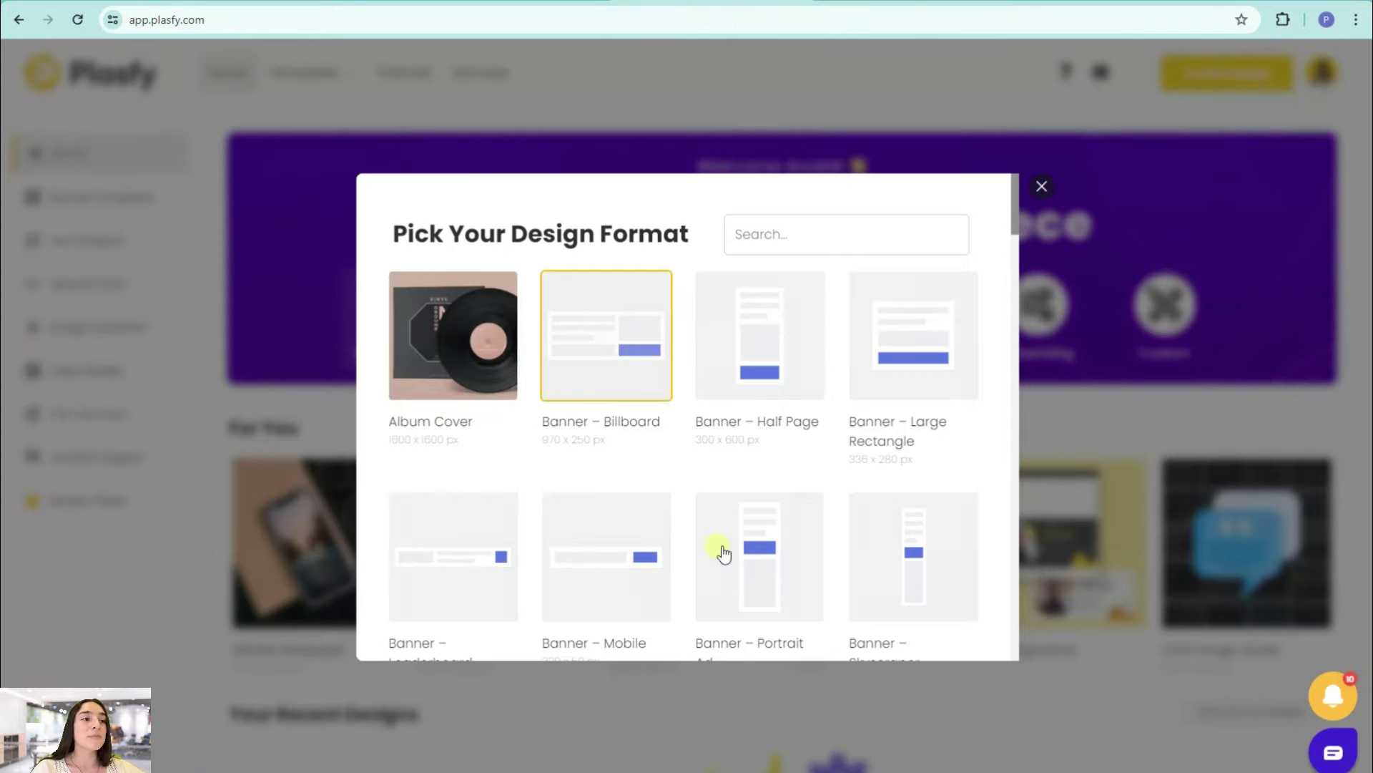
pyautogui.scroll(-4, 572, 501)
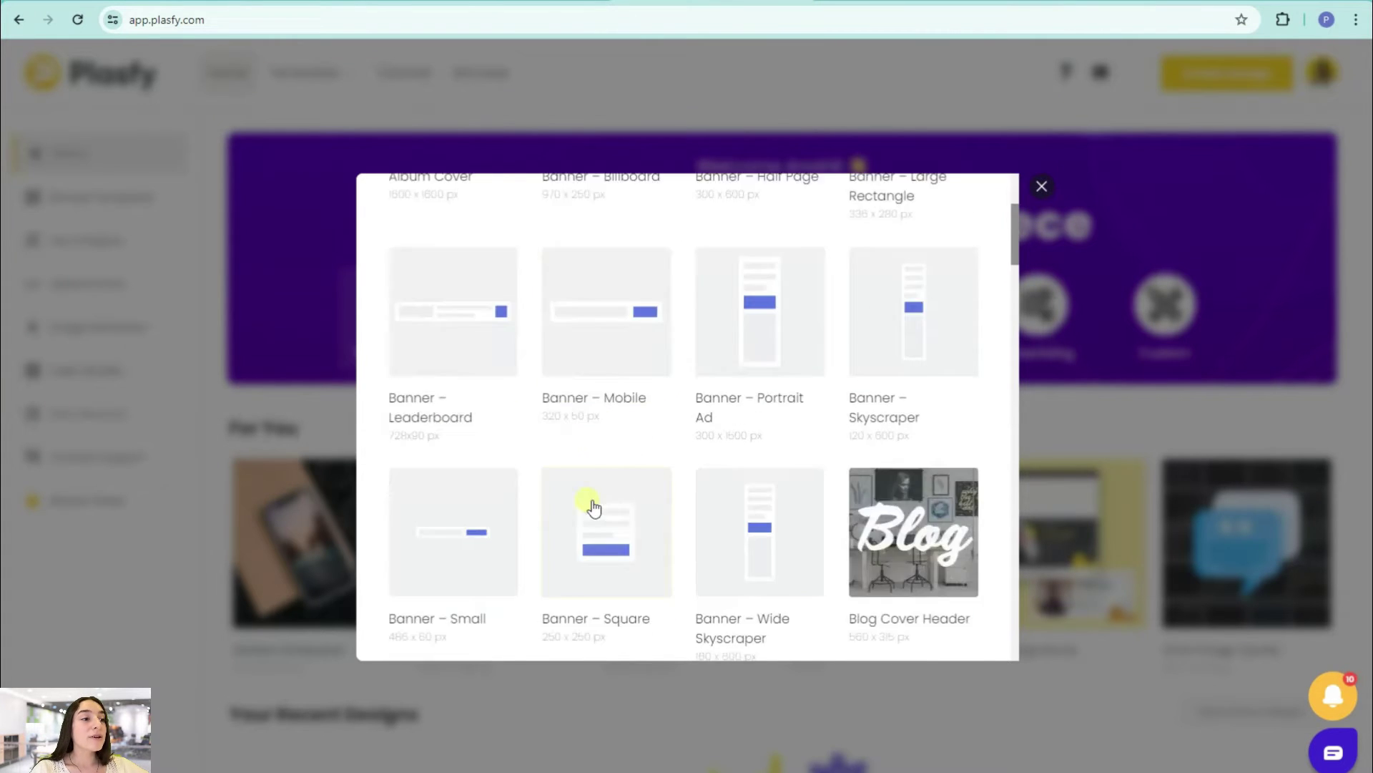
pyautogui.scroll(-4, 593, 506)
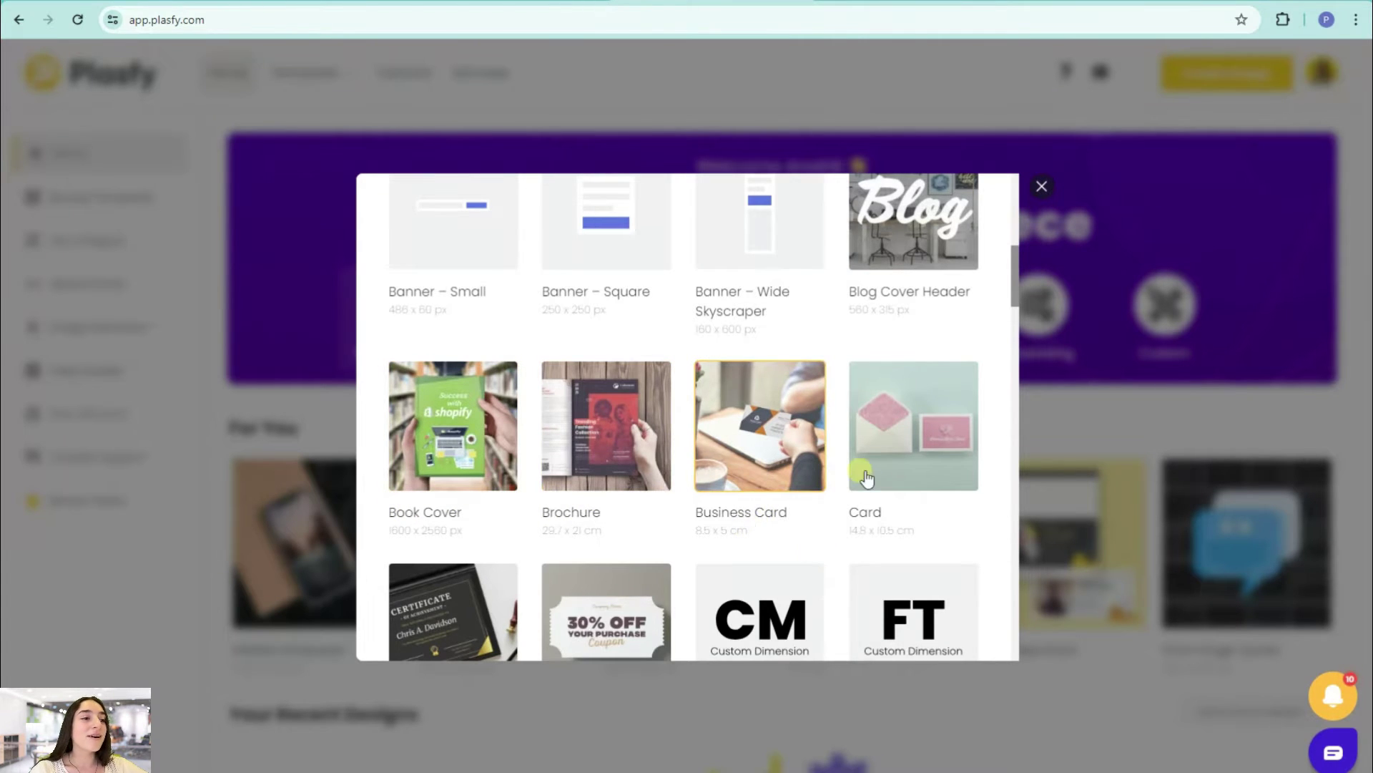
pyautogui.scroll(-5, 823, 465)
pyautogui.scroll(-3, 597, 406)
pyautogui.scroll(-3, 615, 501)
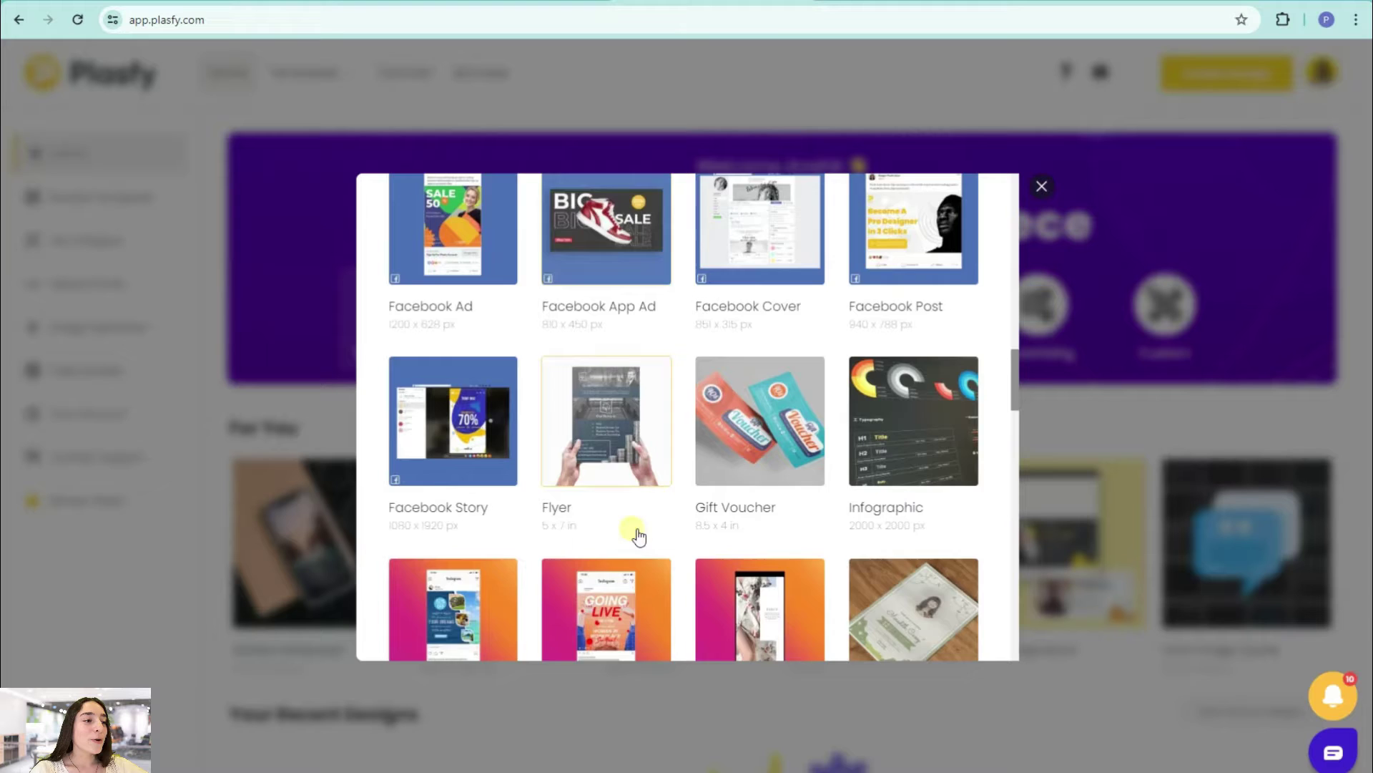
pyautogui.scroll(-3, 636, 531)
pyautogui.scroll(-1, 522, 501)
pyautogui.scroll(2, 439, 466)
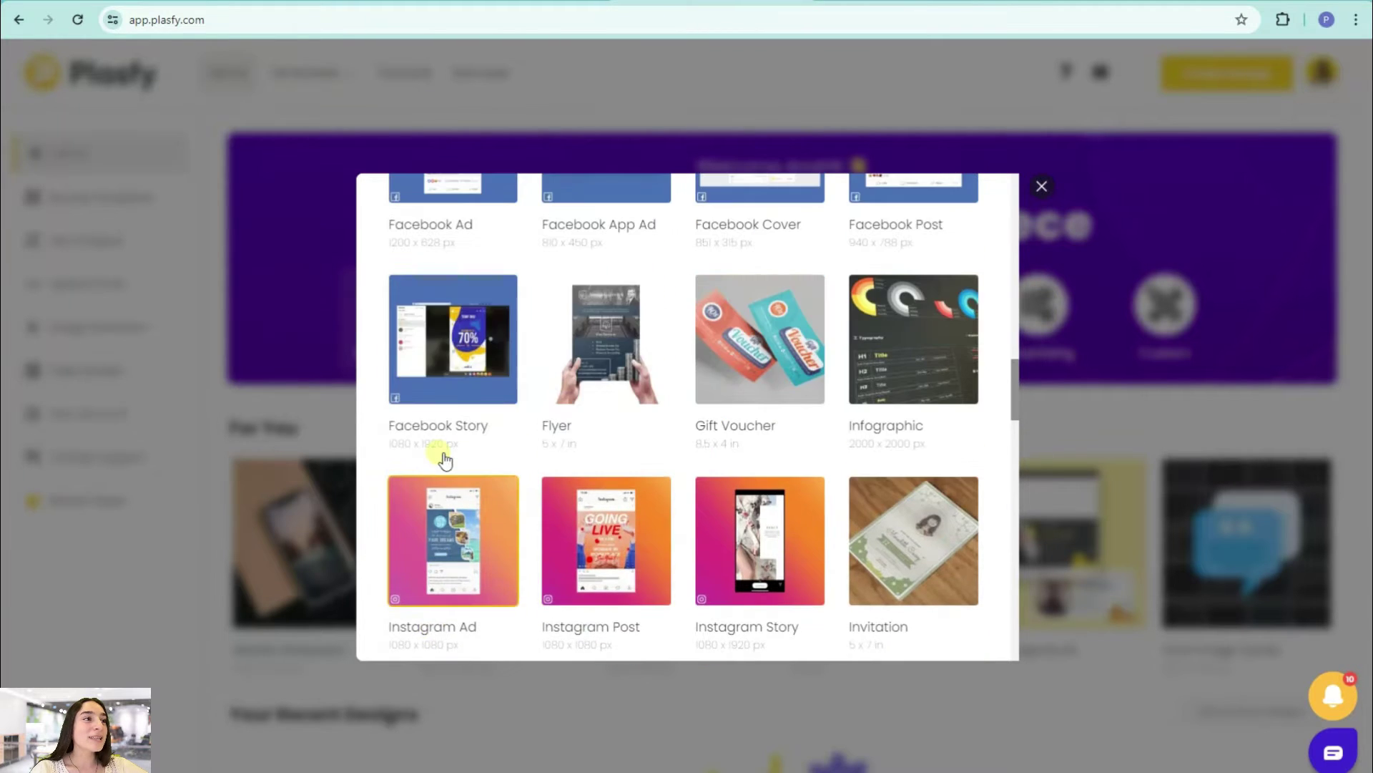
pyautogui.scroll(2, 455, 439)
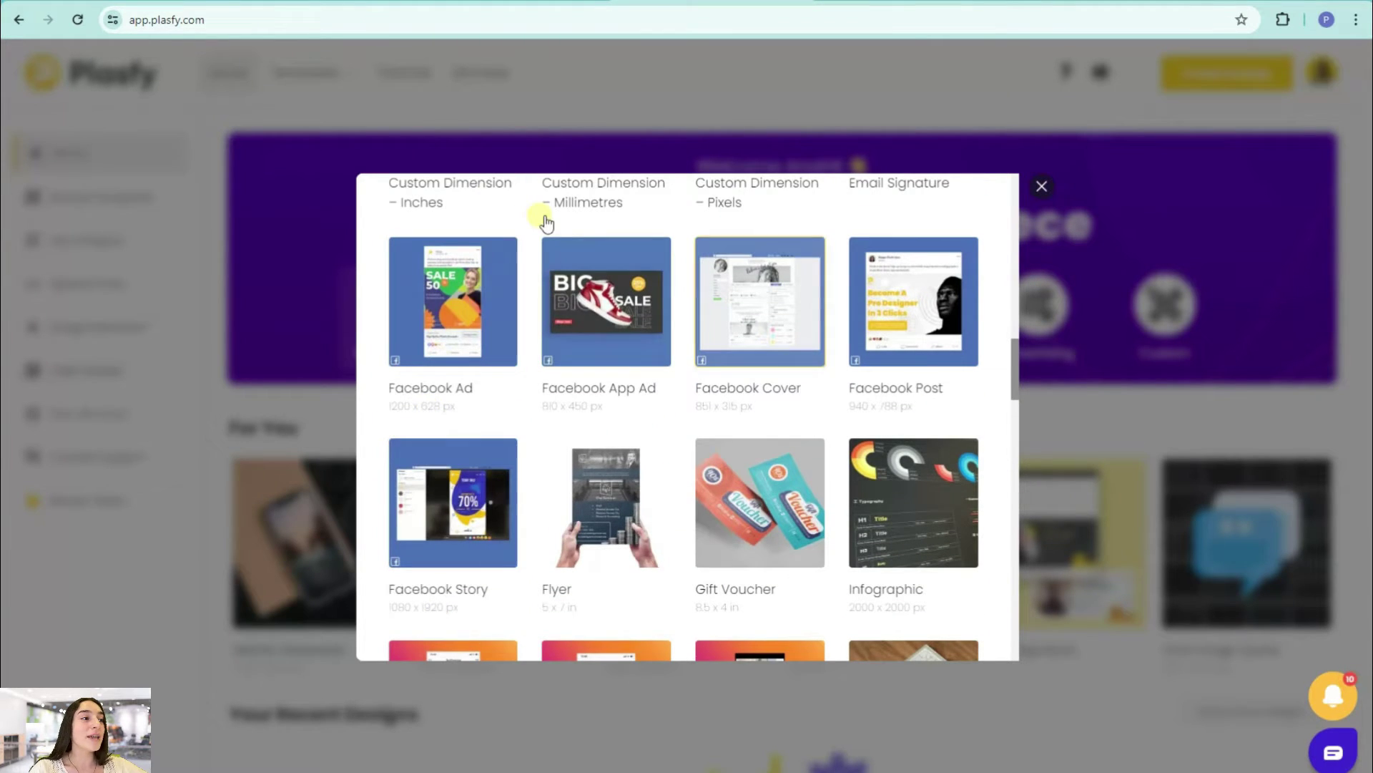
# - Scroll the format grid to its end to find the YouTube Thumbnail option
pyautogui.click(495, 369)
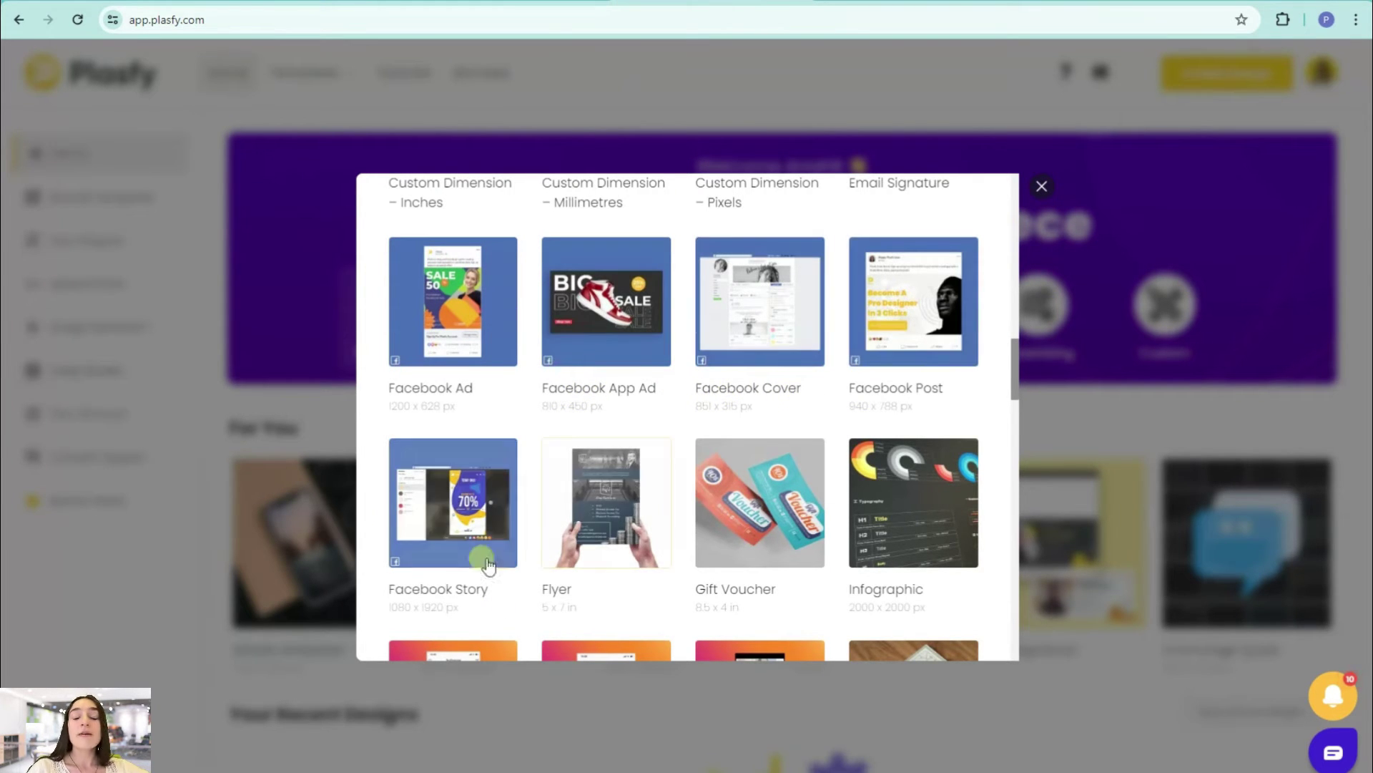
pyautogui.scroll(-5, 701, 580)
pyautogui.scroll(-7, 680, 558)
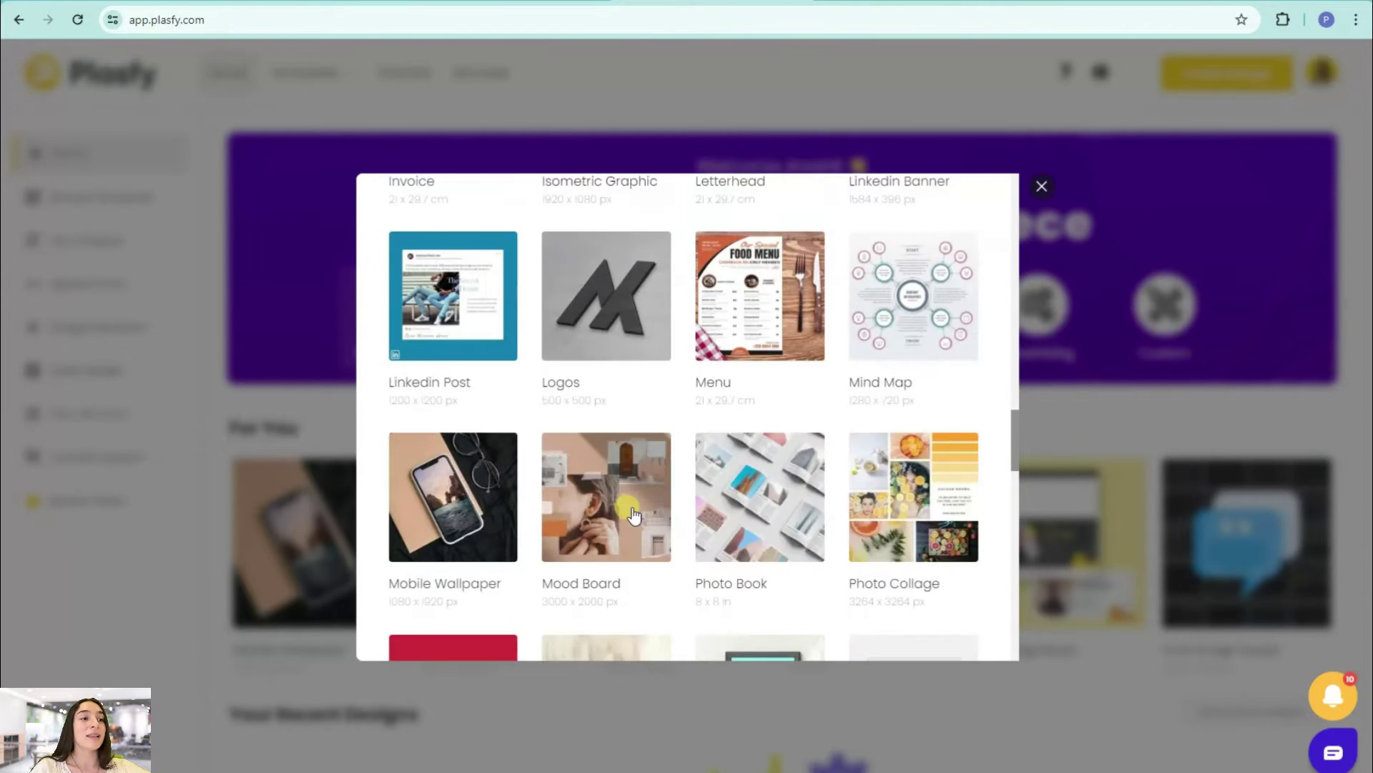
pyautogui.scroll(-4, 651, 536)
pyautogui.scroll(-6, 651, 535)
pyautogui.scroll(-4, 629, 458)
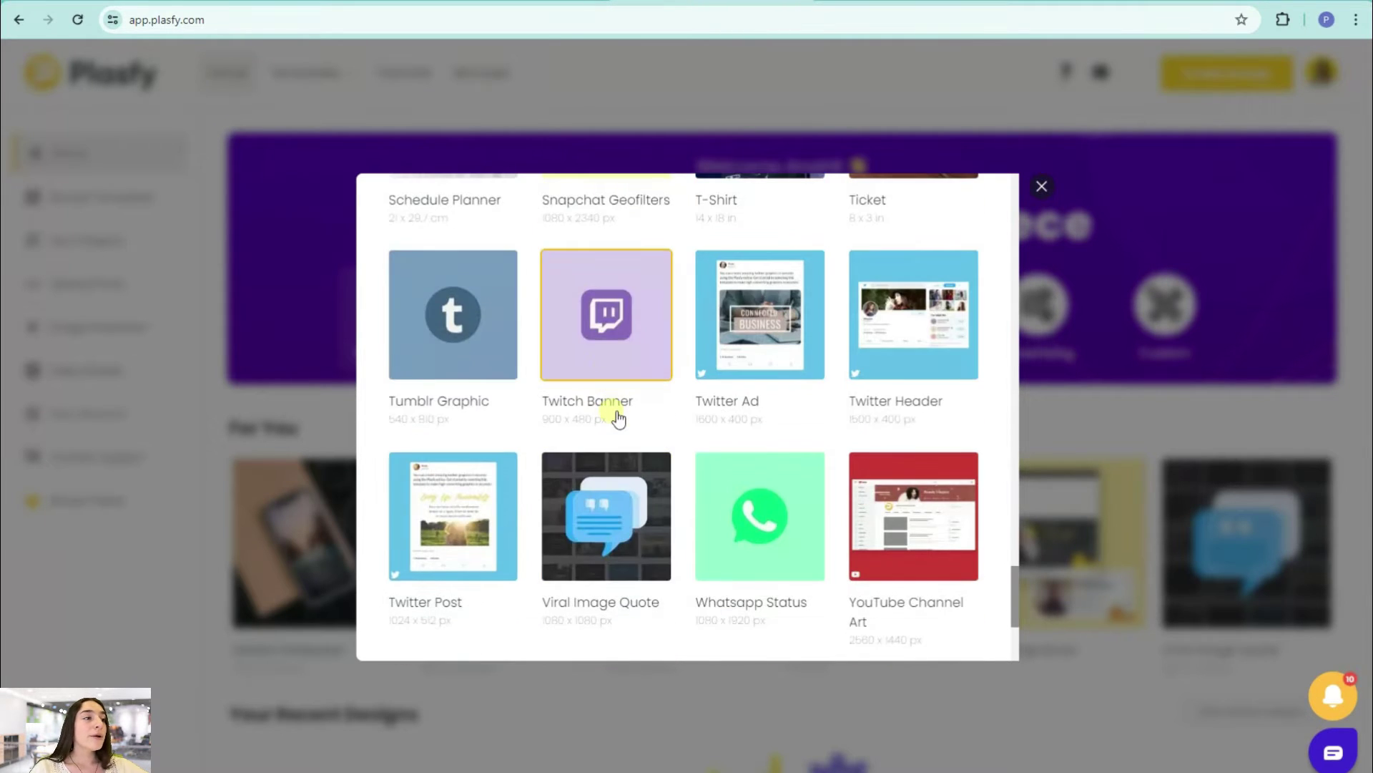
pyautogui.scroll(-4, 716, 421)
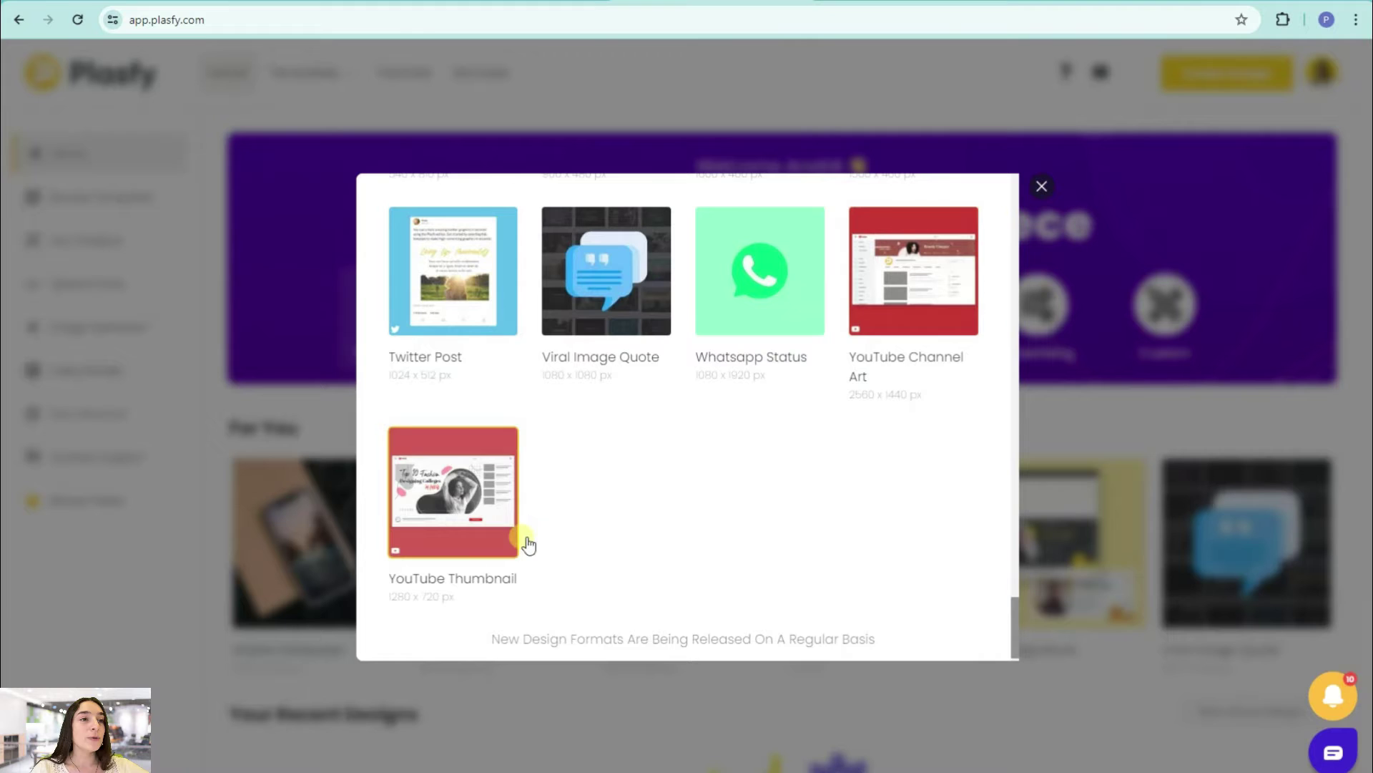
# - Create the YouTube Thumbnail design and browse the Templates panel
pyautogui.click(464, 494)
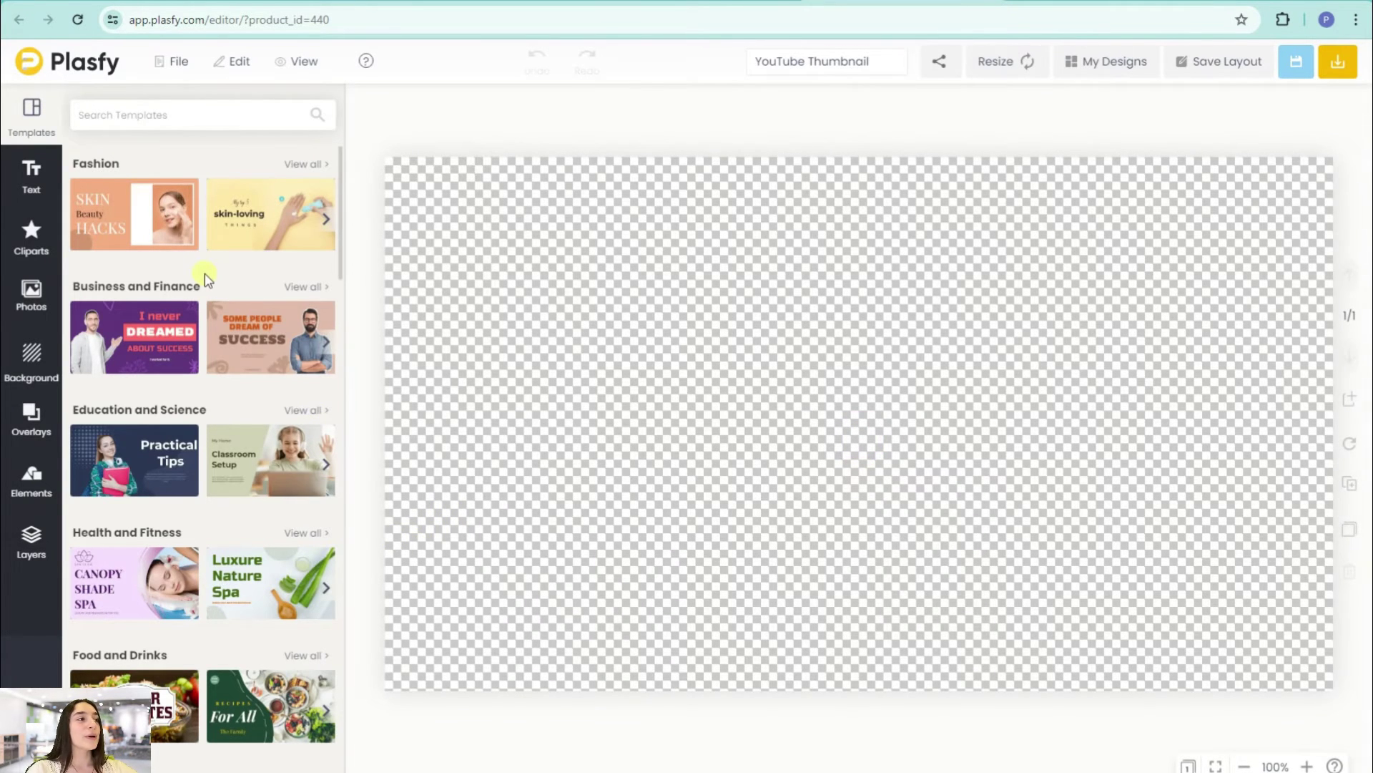
pyautogui.scroll(-3, 217, 304)
pyautogui.scroll(-5, 207, 344)
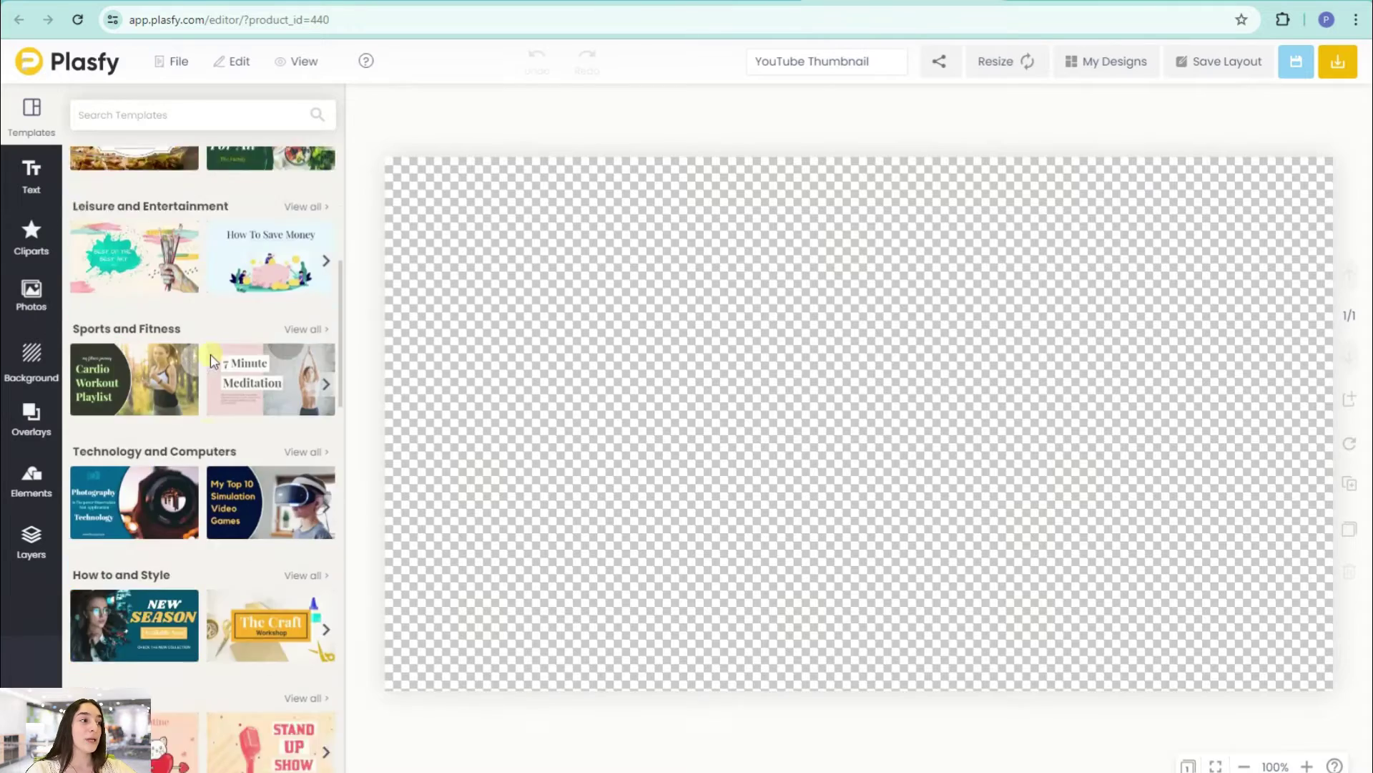
pyautogui.scroll(-5, 200, 379)
pyautogui.scroll(-5, 193, 400)
pyautogui.scroll(-10, 191, 429)
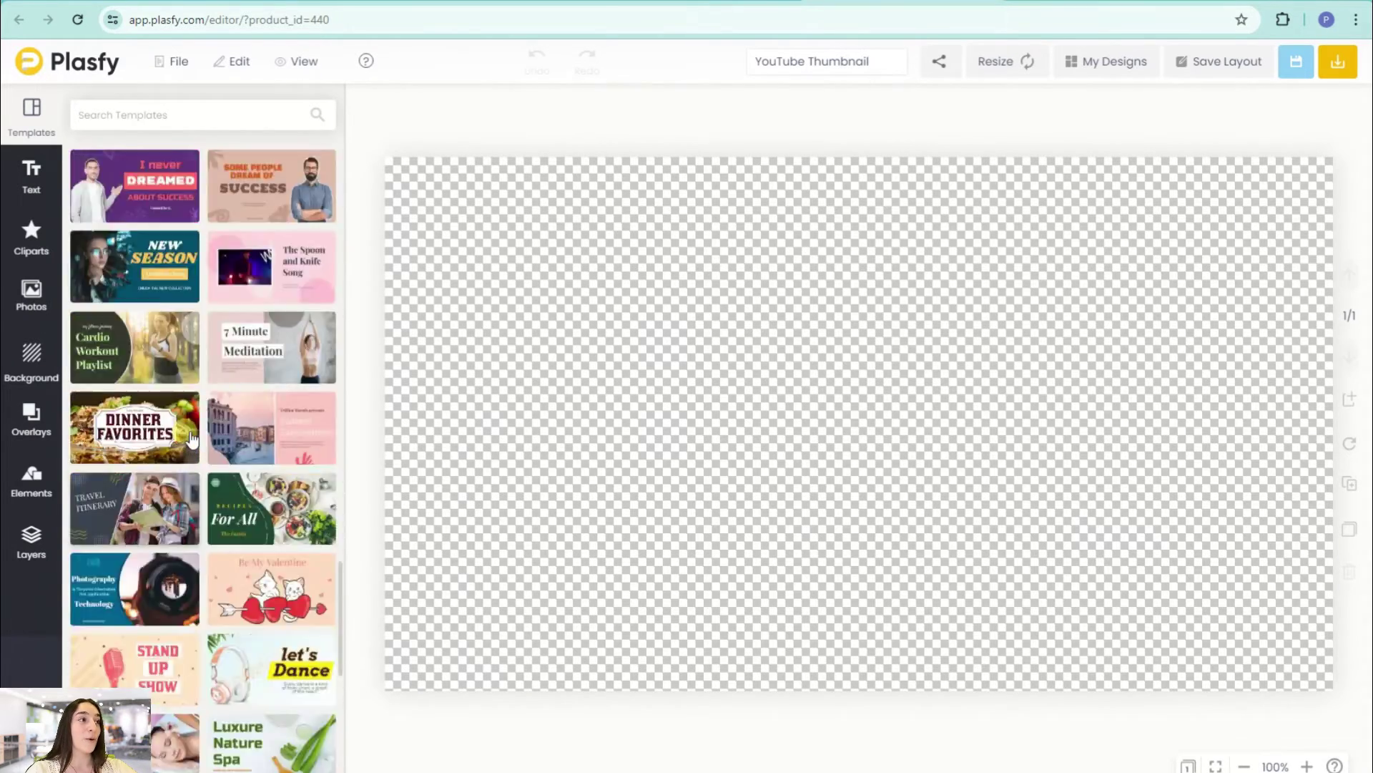
# - Apply the Practical Tips template from Education and Science to the canvas
pyautogui.scroll(10, 192, 438)
pyautogui.scroll(5, 191, 437)
pyautogui.scroll(5, 192, 438)
pyautogui.scroll(1, 192, 438)
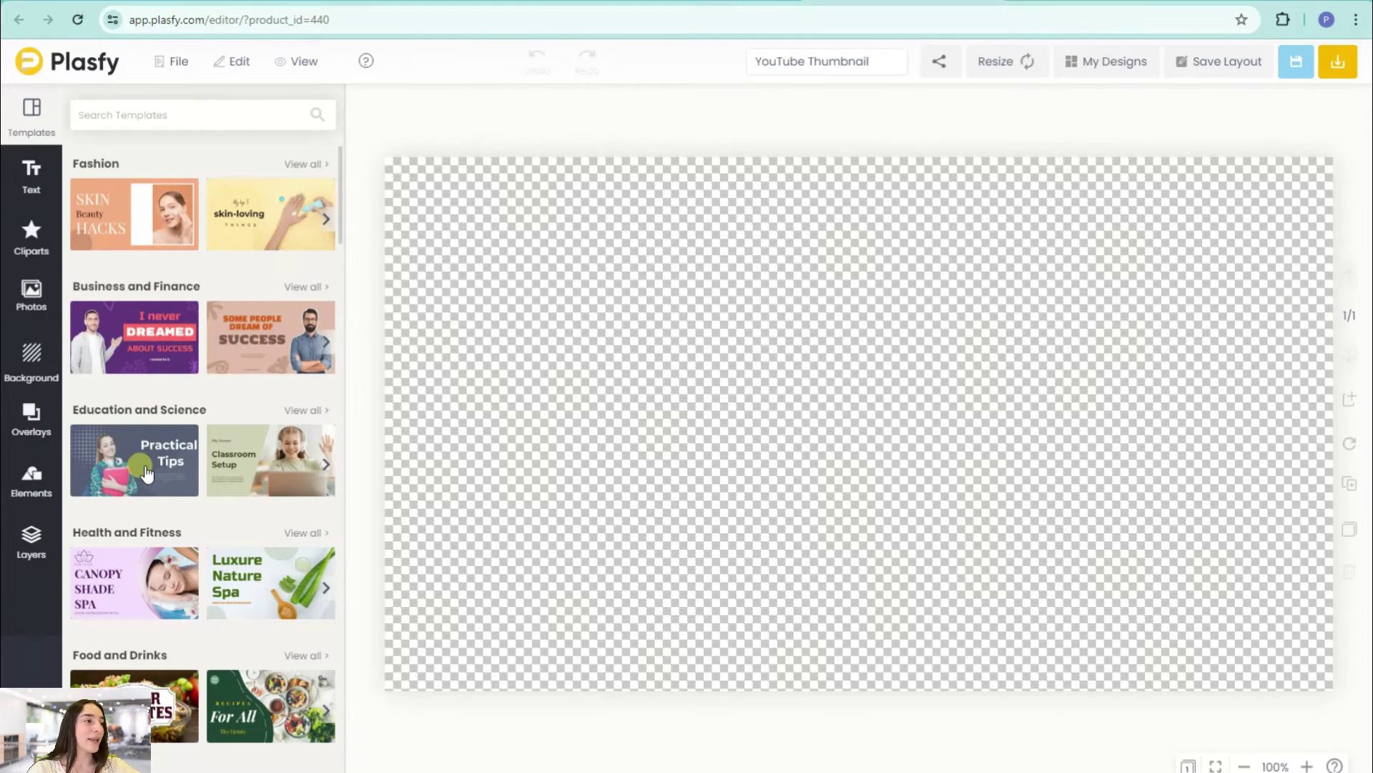
pyautogui.click(172, 460)
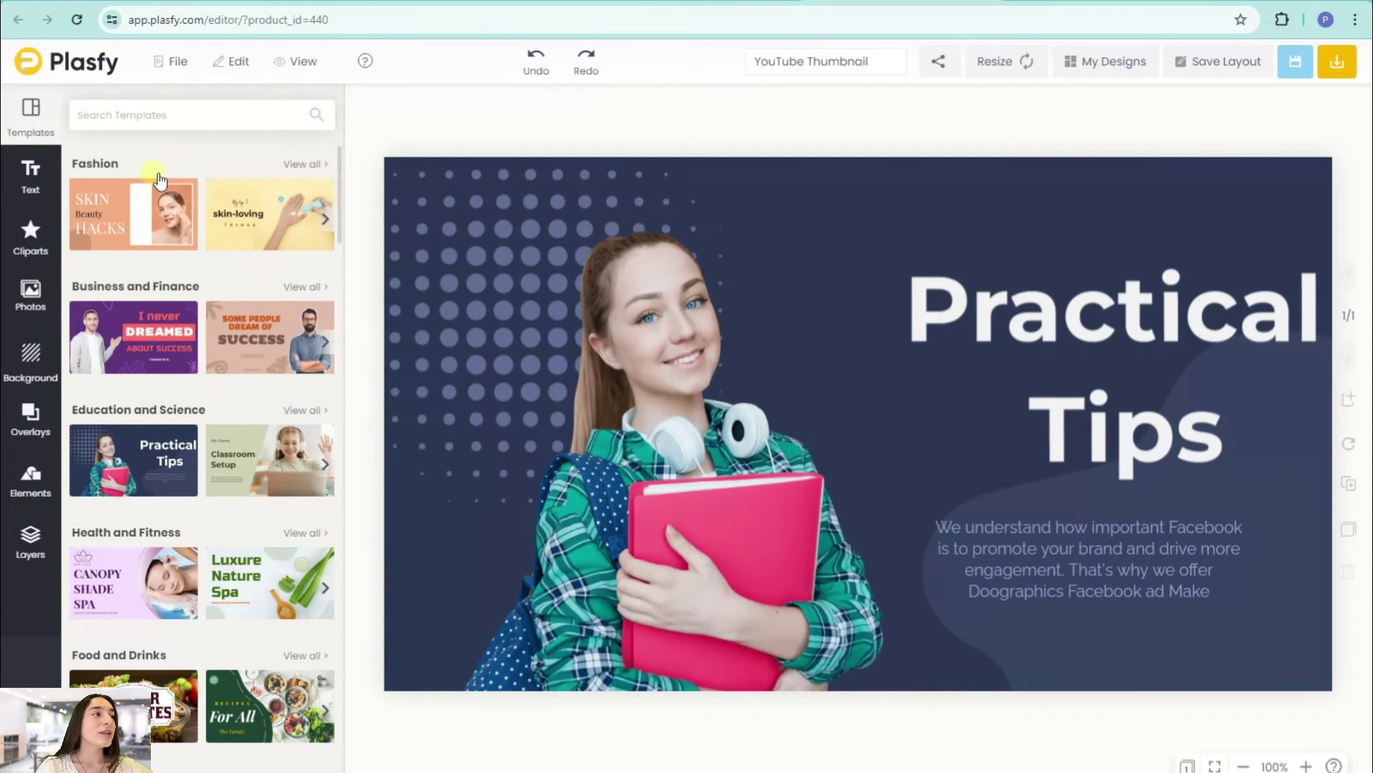
# - Bring up the Text panel and select the body paragraph below 'Tips'
pyautogui.click(47, 180)
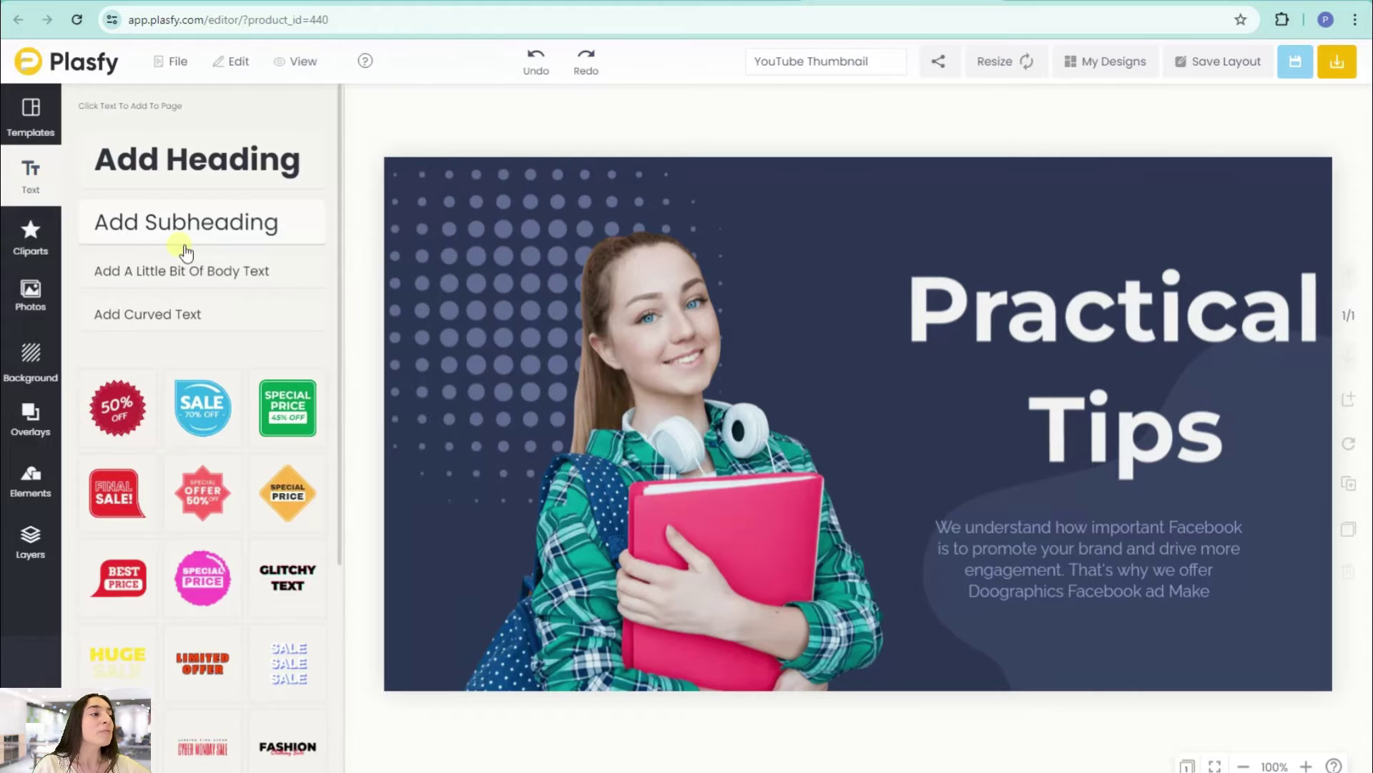
pyautogui.click(243, 183)
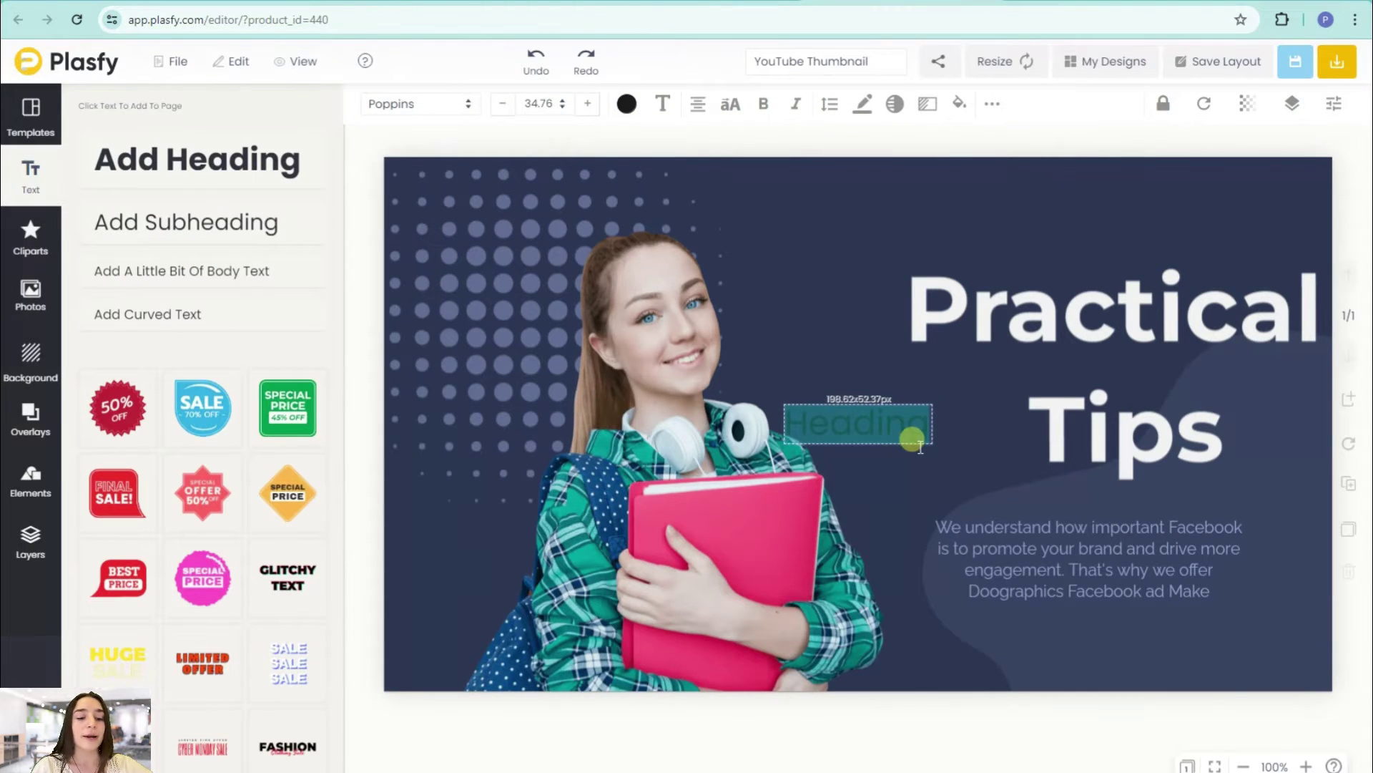
pyautogui.click(1030, 575)
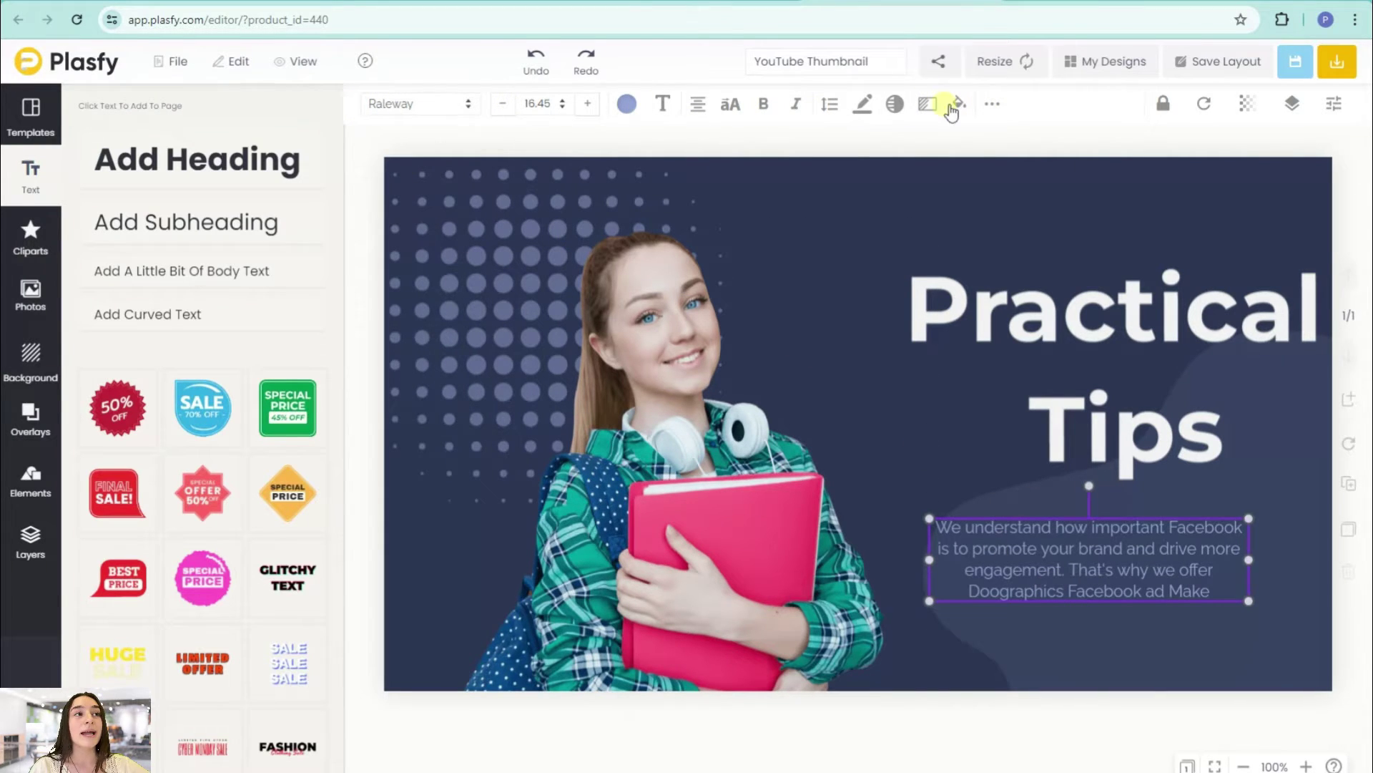
# - Check the paragraph's font and size lists, then show its '...' extra styling options
pyautogui.click(443, 108)
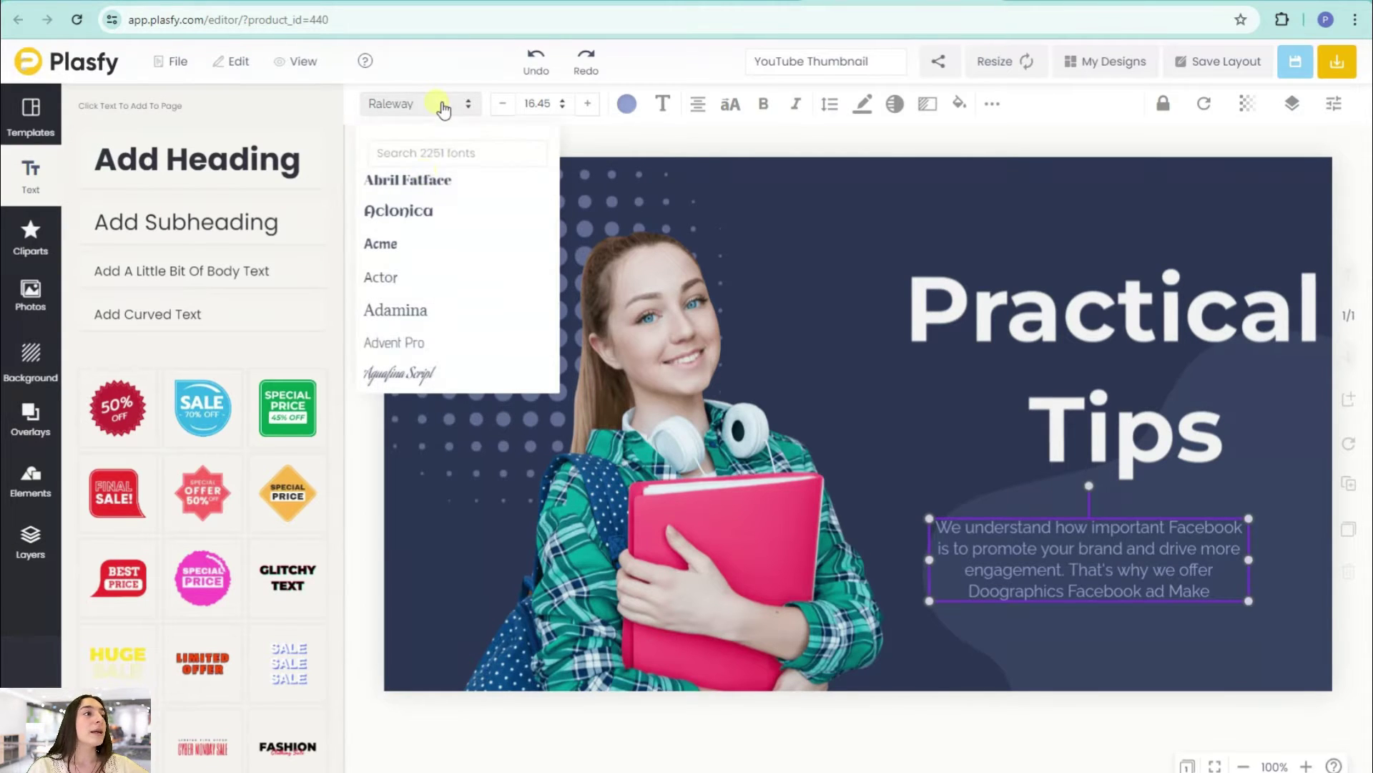
pyautogui.click(567, 104)
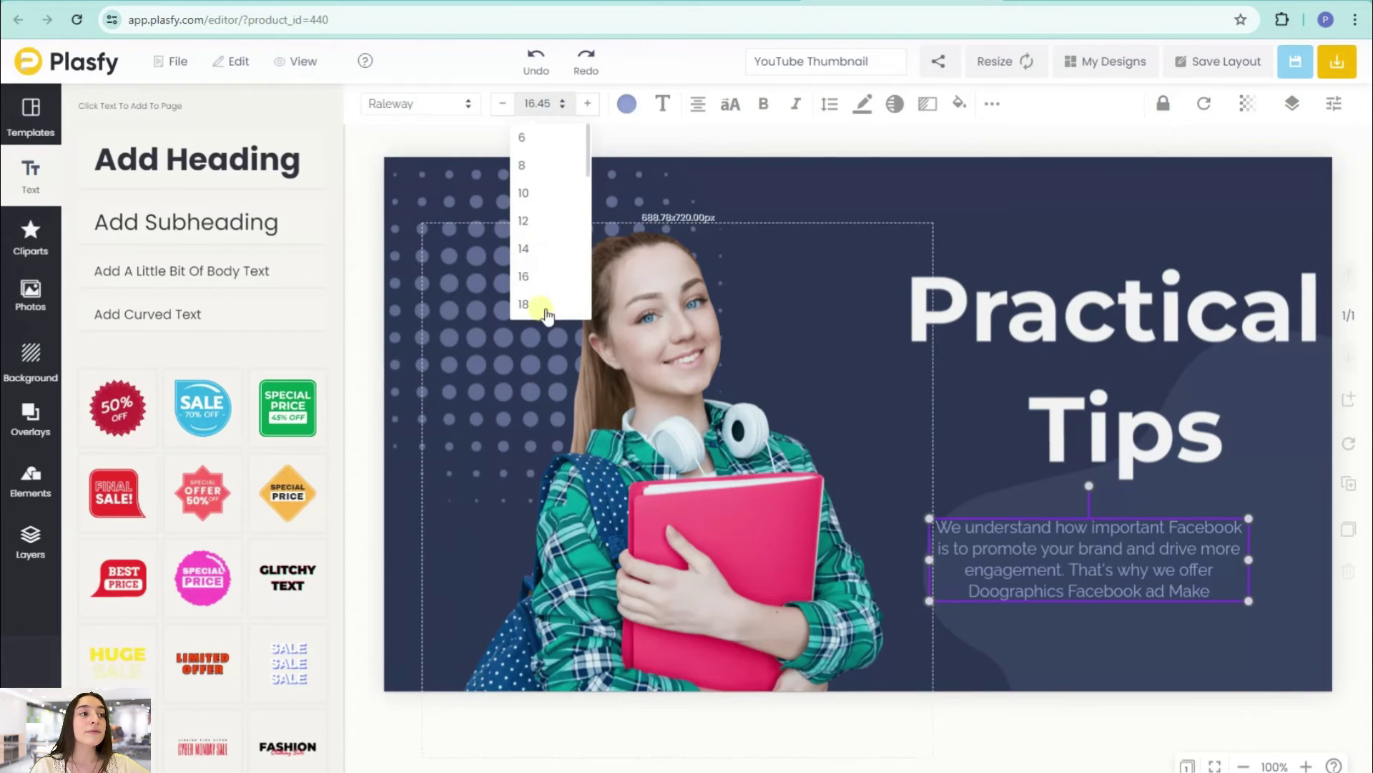
pyautogui.click(625, 123)
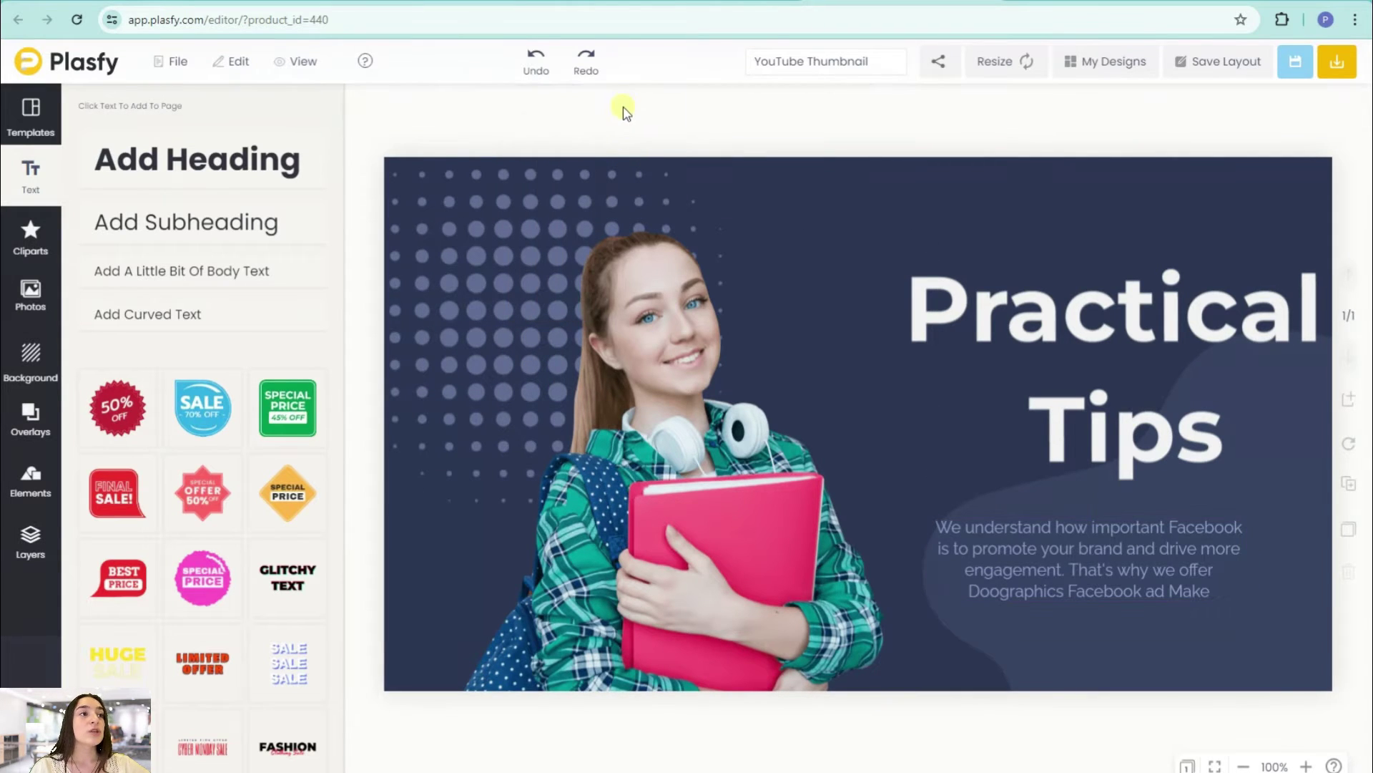
pyautogui.click(1025, 569)
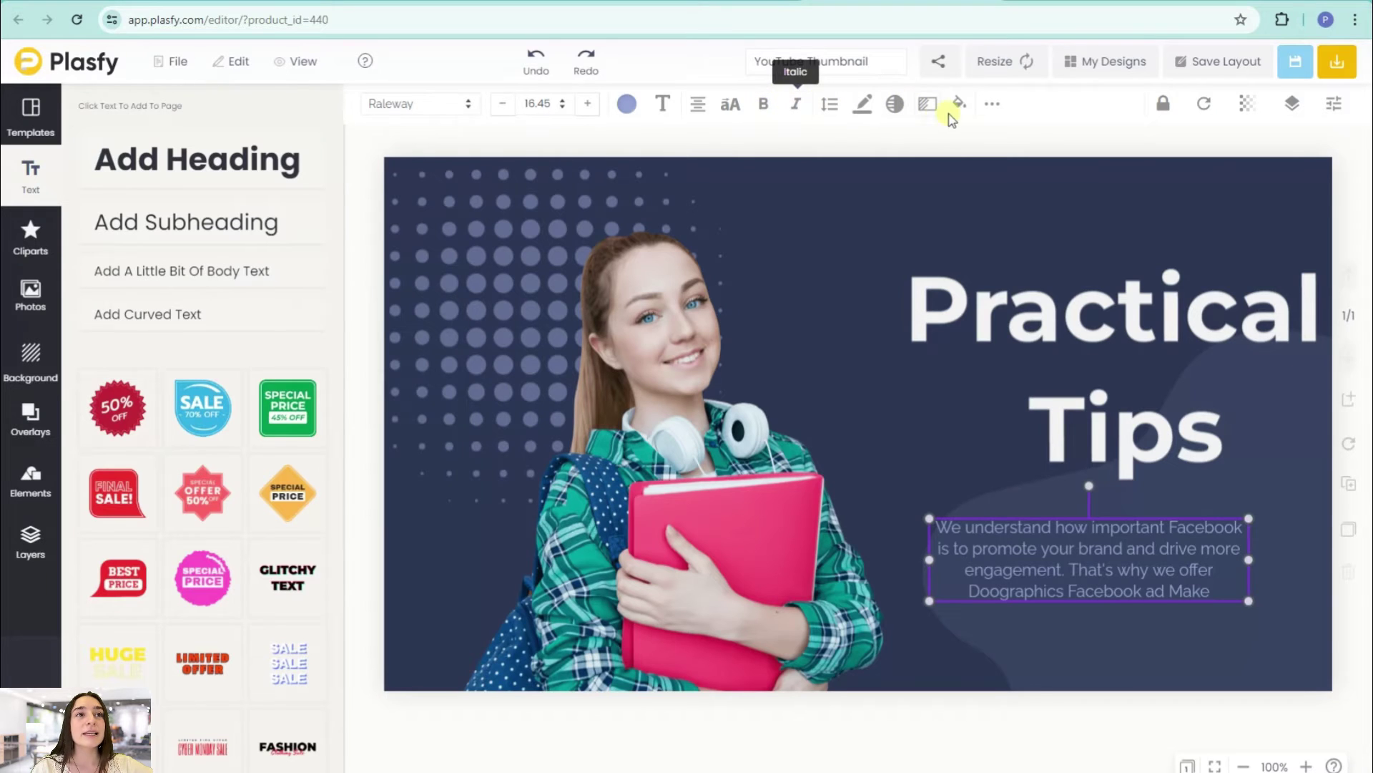
pyautogui.click(992, 105)
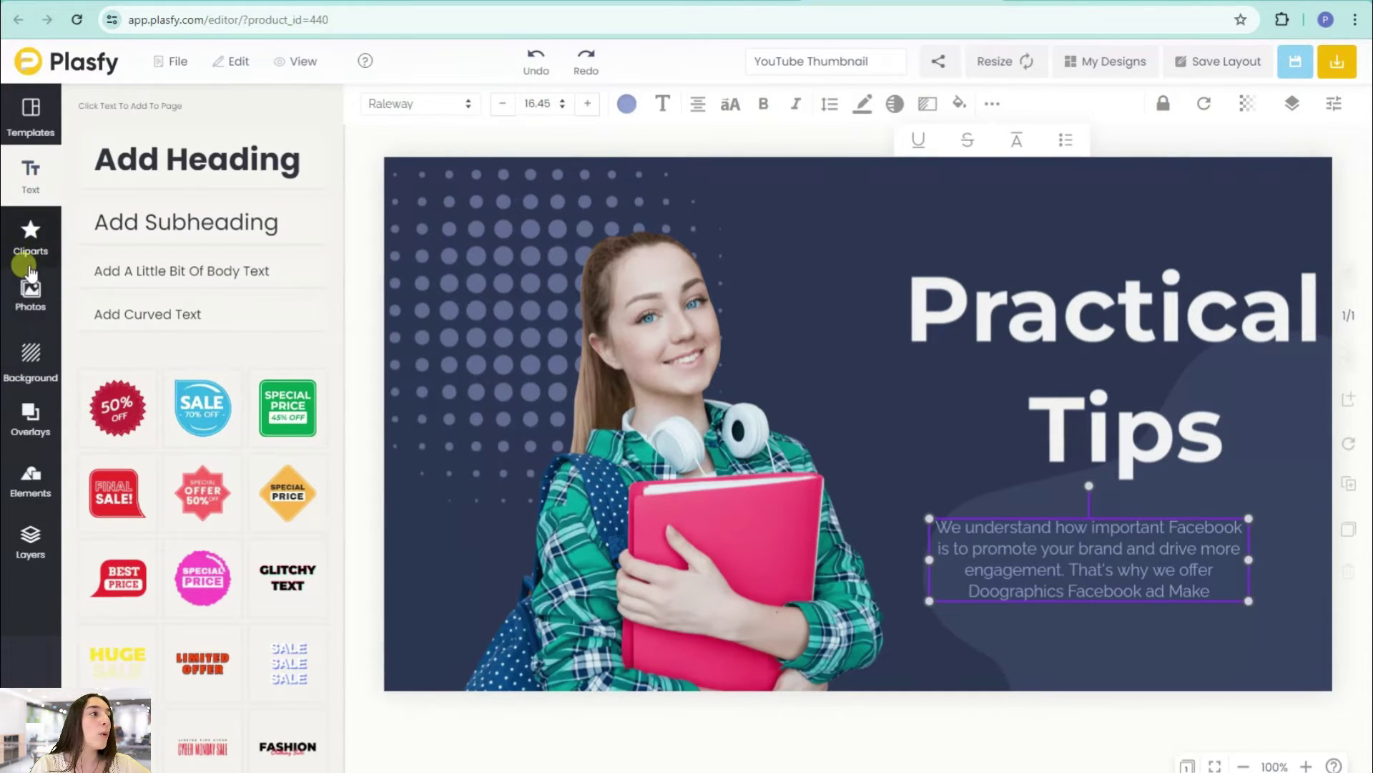
# - Add the teal backpack from the Cliparts Cutout Images to the design
pyautogui.click(34, 231)
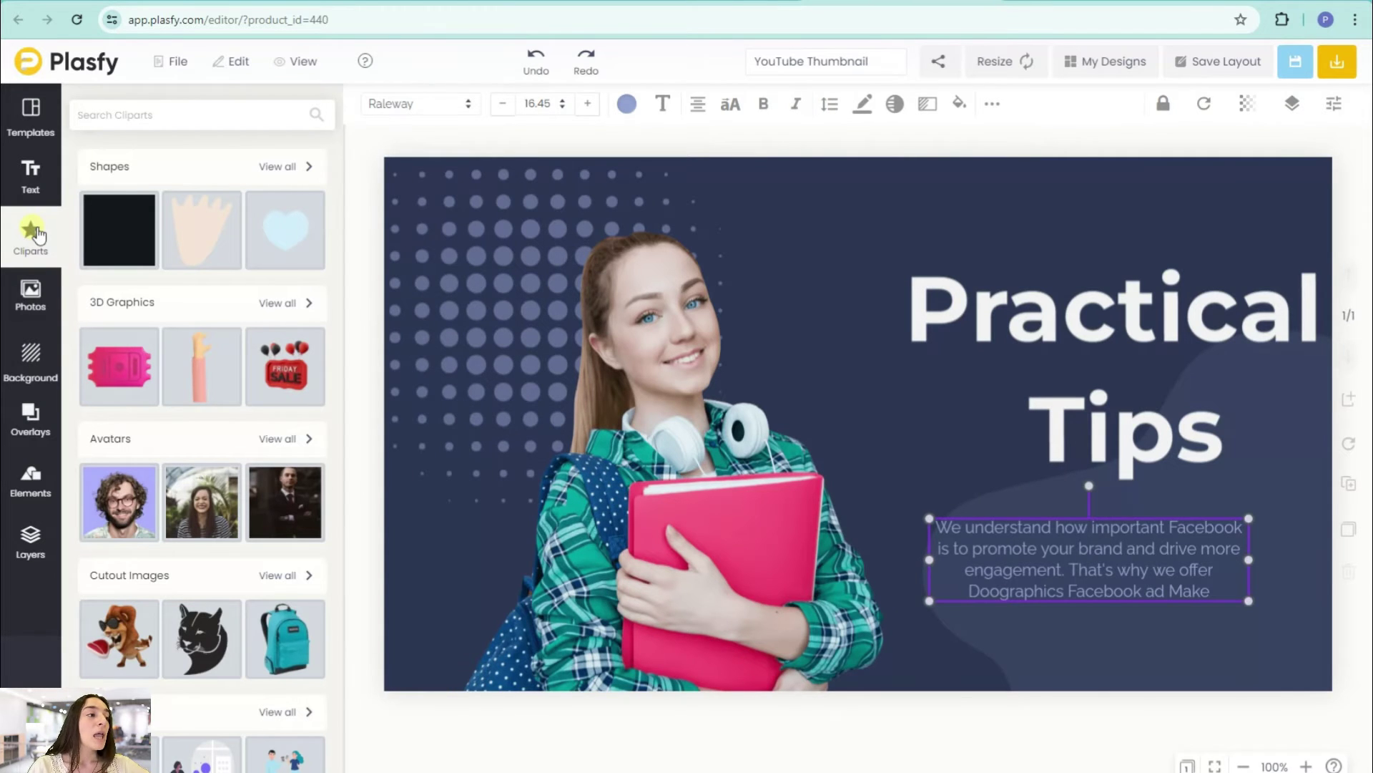
pyautogui.scroll(-1, 163, 533)
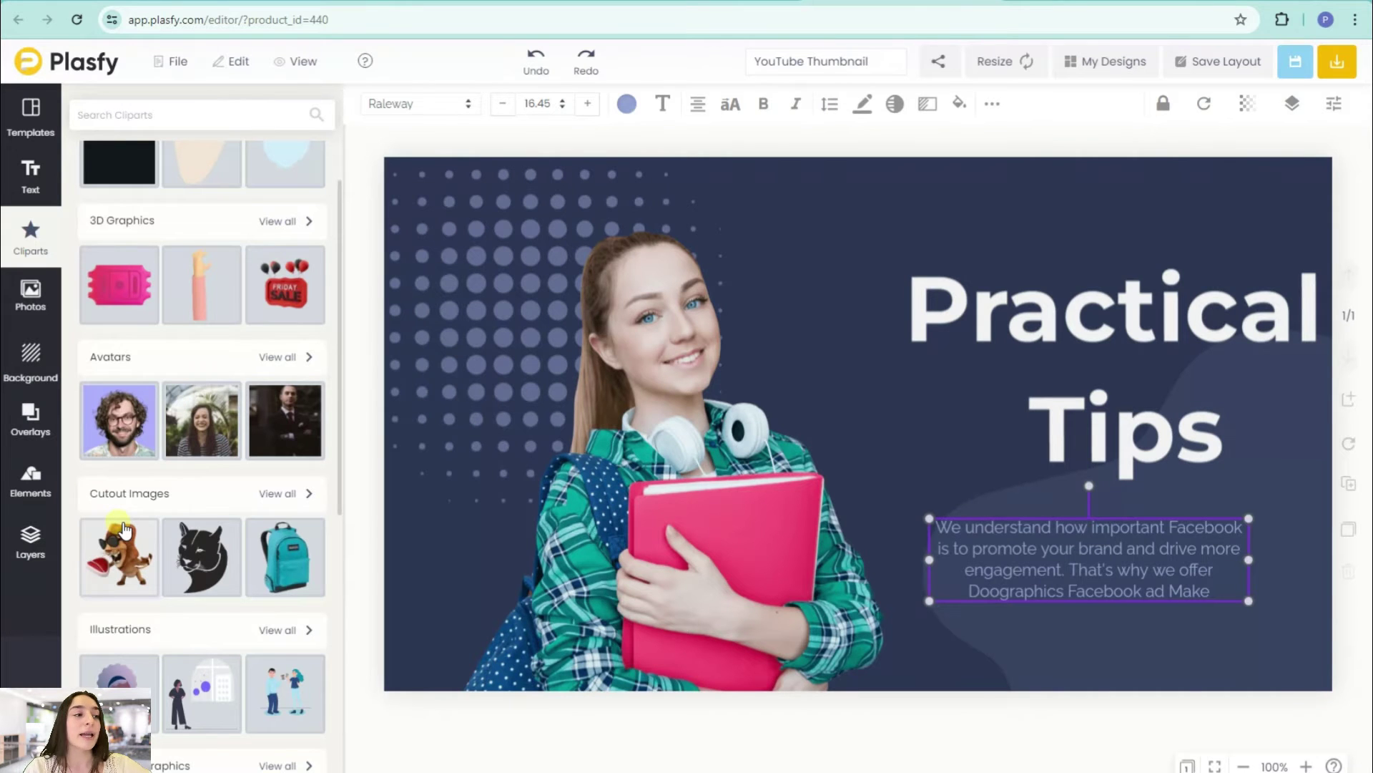
pyautogui.click(282, 580)
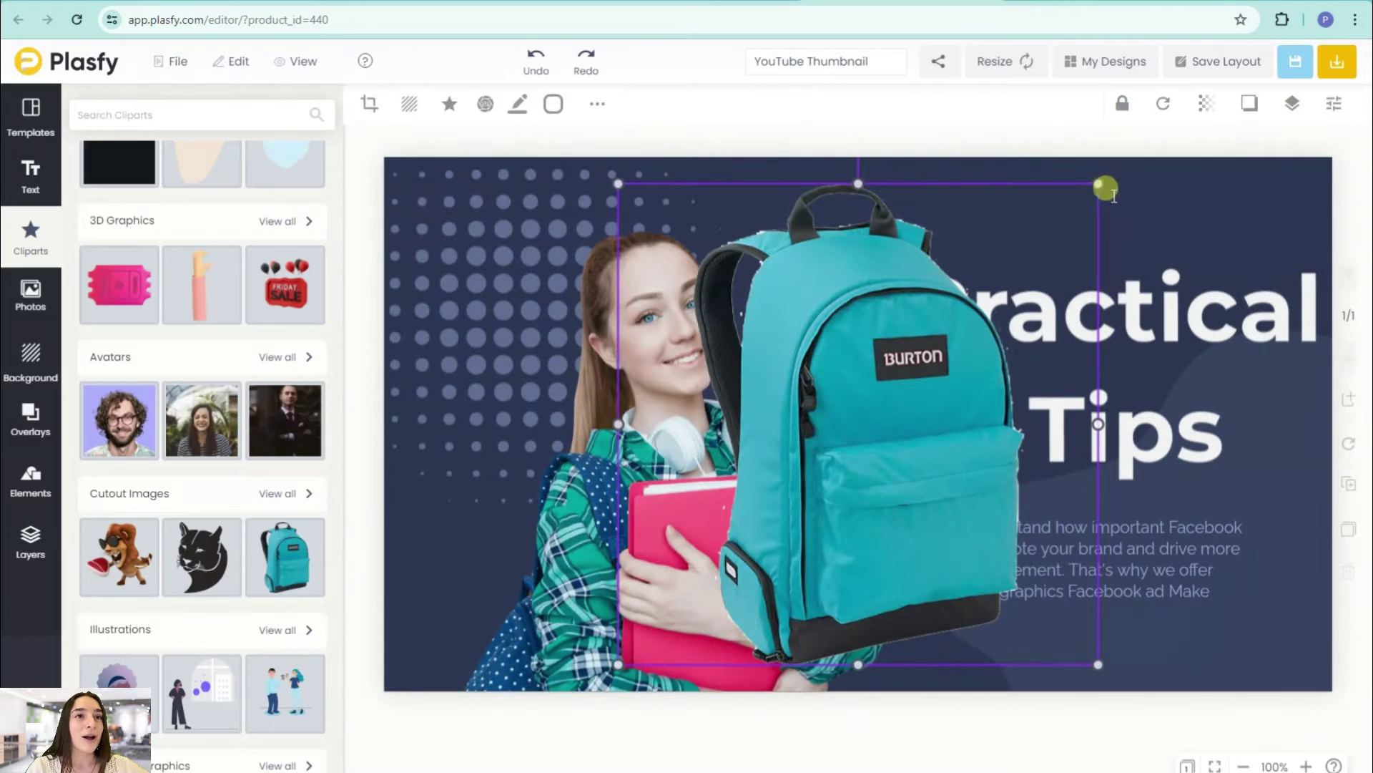
# - Shrink the backpack, tilt it slightly, and move it into the upper-left dotted area
pyautogui.moveTo(1083, 236)
pyautogui.mouseDown()
pyautogui.moveTo(804, 603)
pyautogui.moveTo(812, 574)
pyautogui.mouseUp()
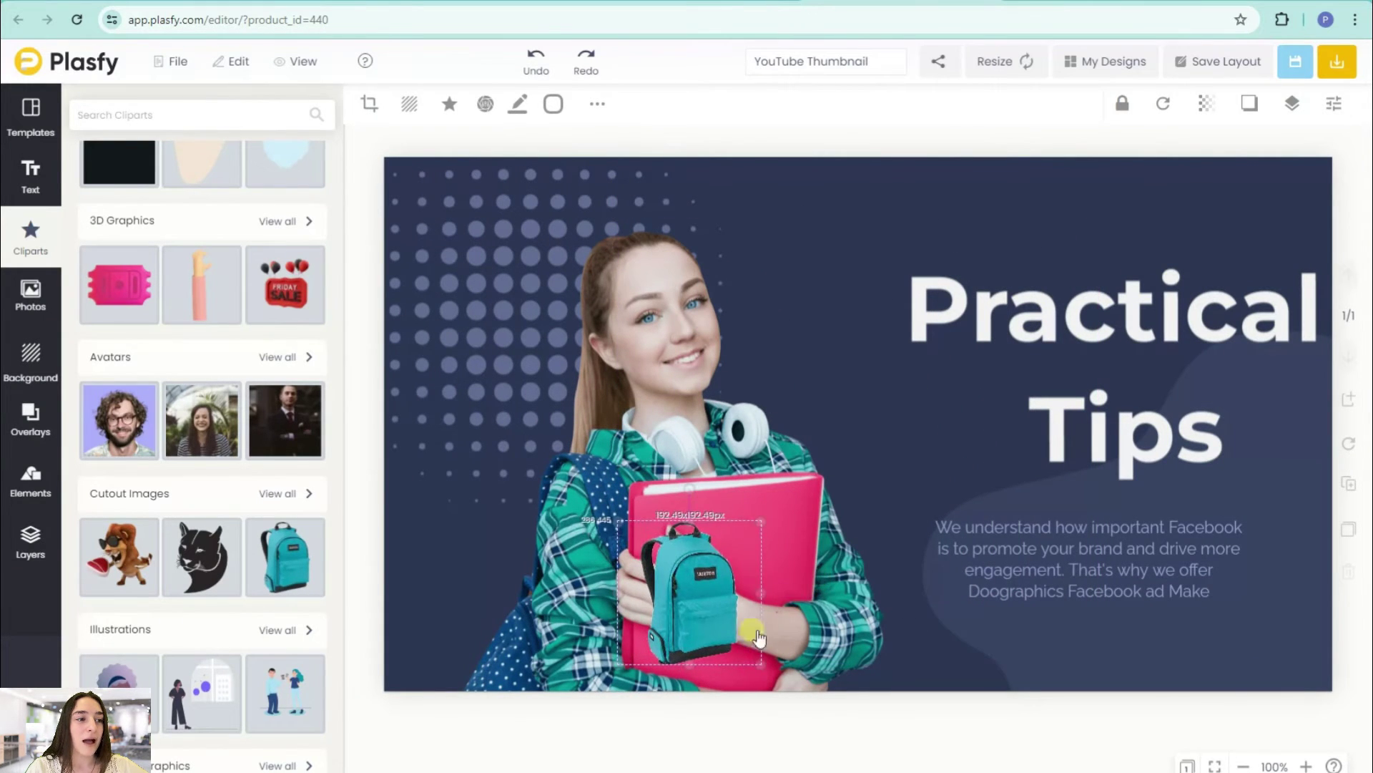
pyautogui.click(808, 576)
pyautogui.click(721, 607)
pyautogui.click(691, 493)
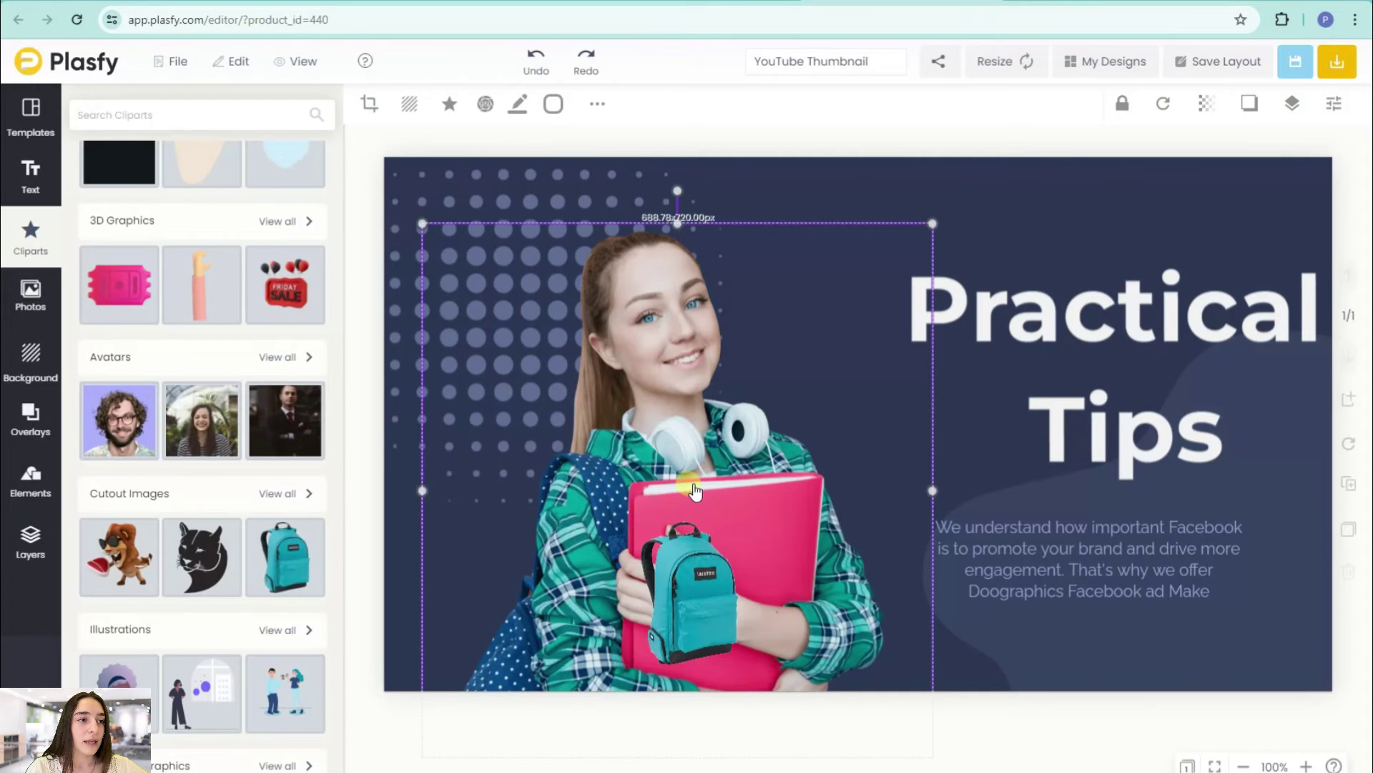
pyautogui.click(681, 556)
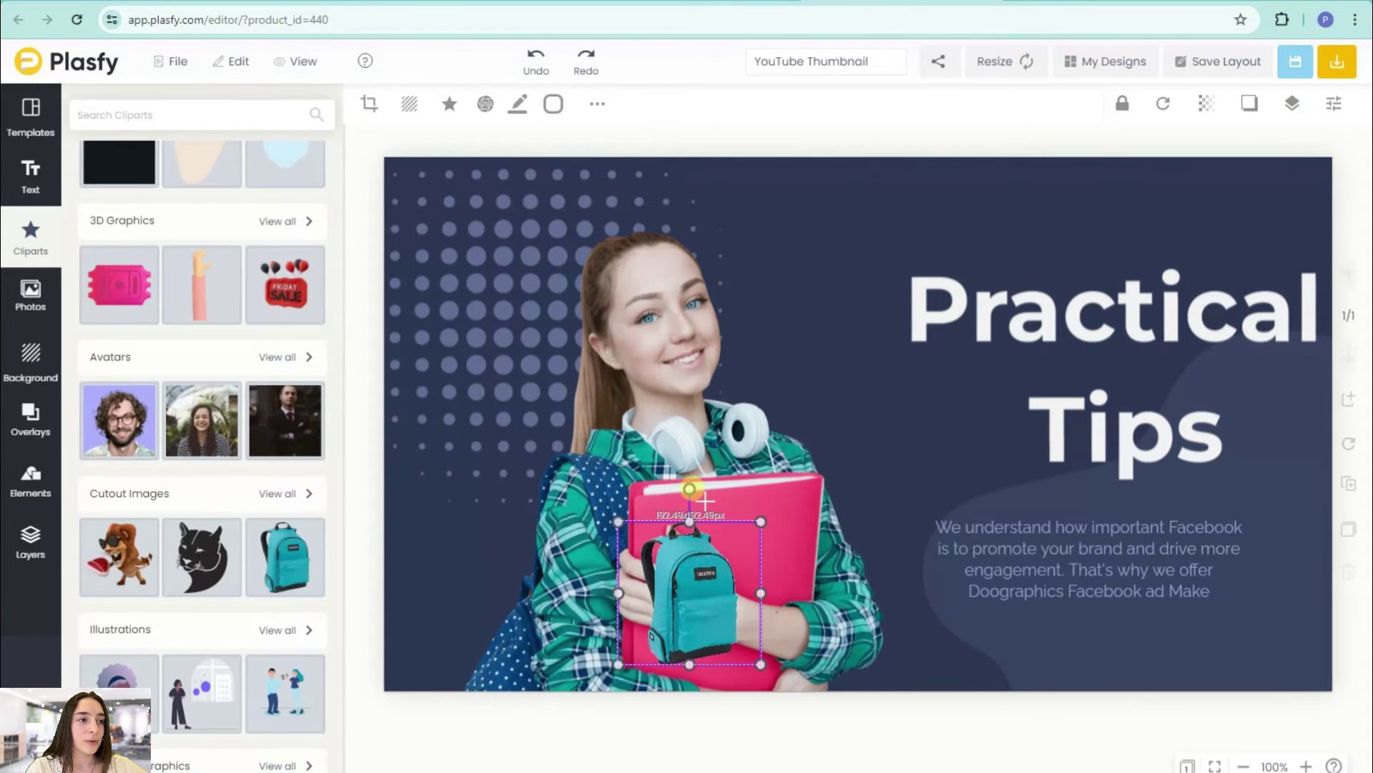
pyautogui.moveTo(689, 489); pyautogui.dragTo(688, 502)
pyautogui.moveTo(684, 572); pyautogui.dragTo(465, 393)
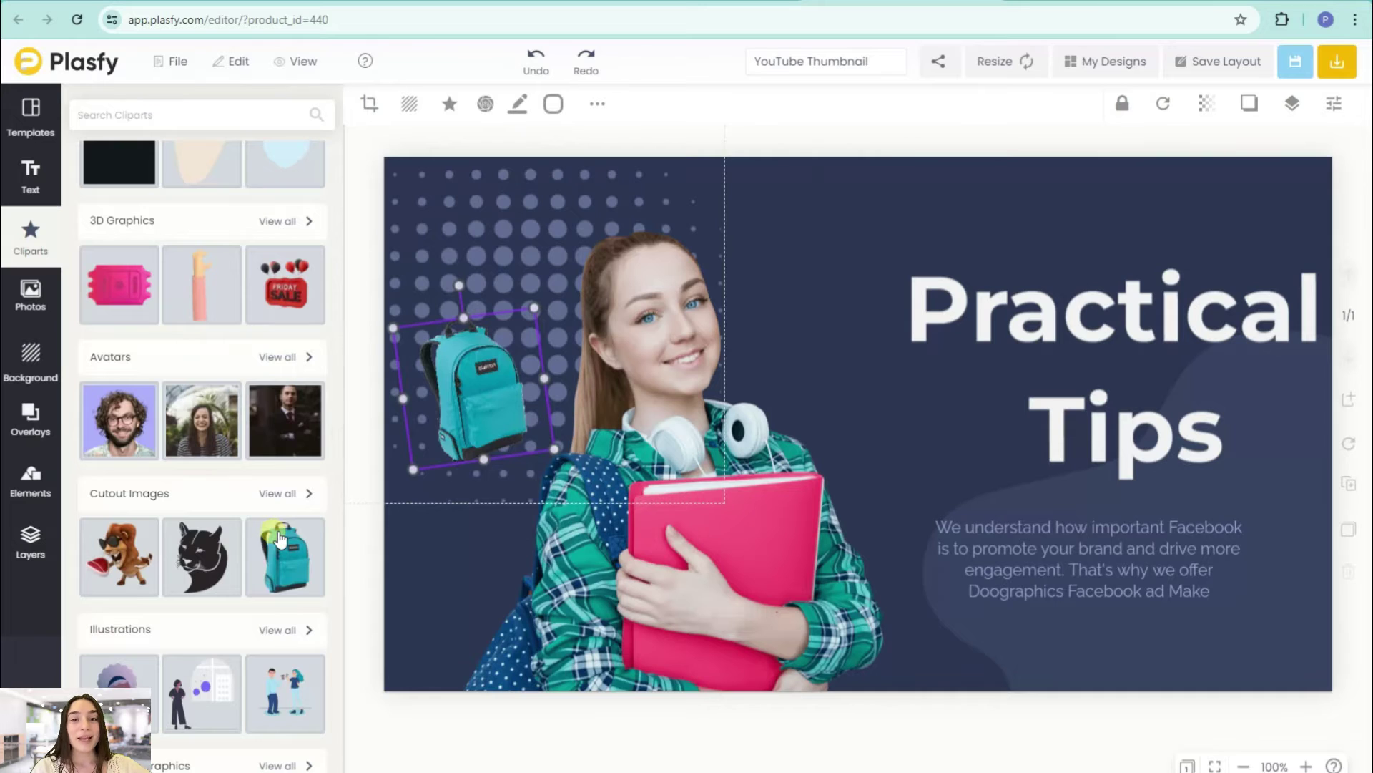
pyautogui.click(432, 535)
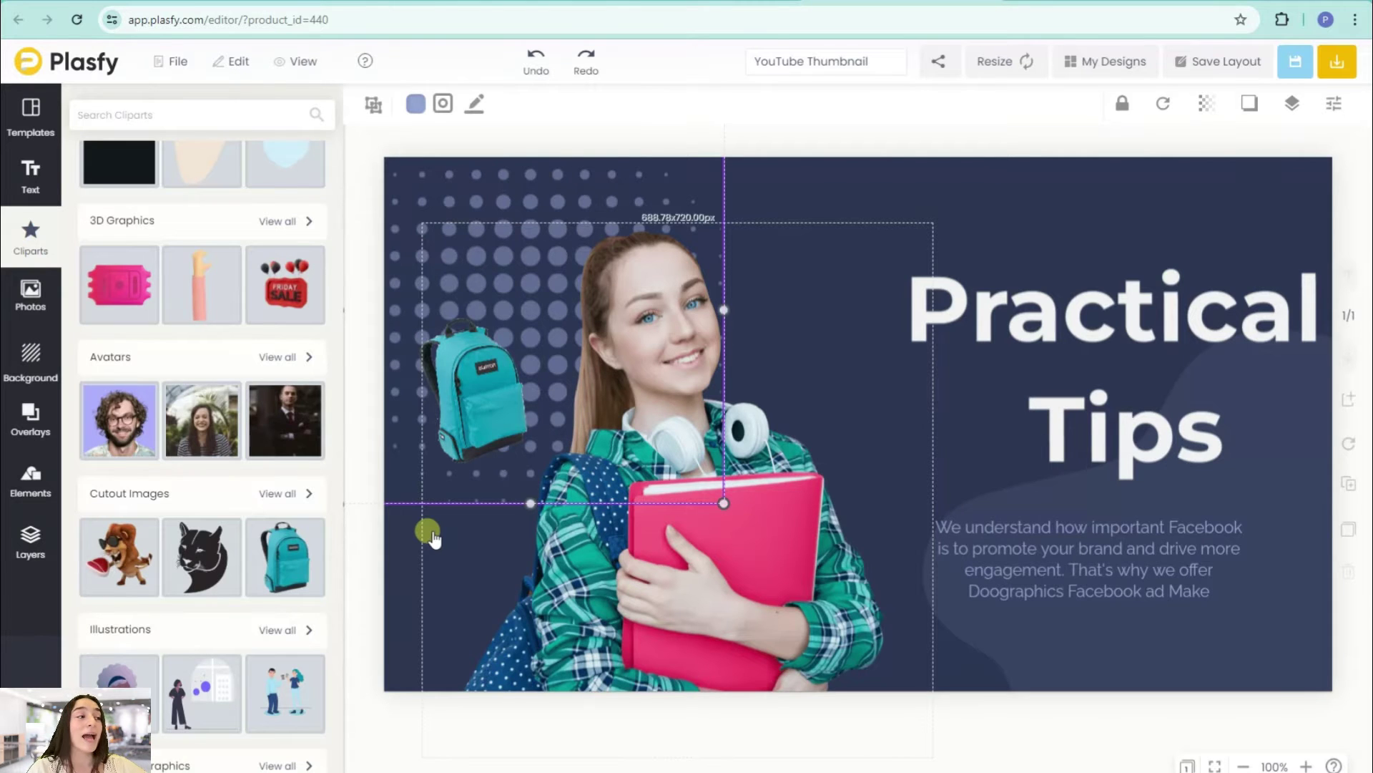
# - Search the Pexels photo library for 'Book' and view the results
pyautogui.click(26, 313)
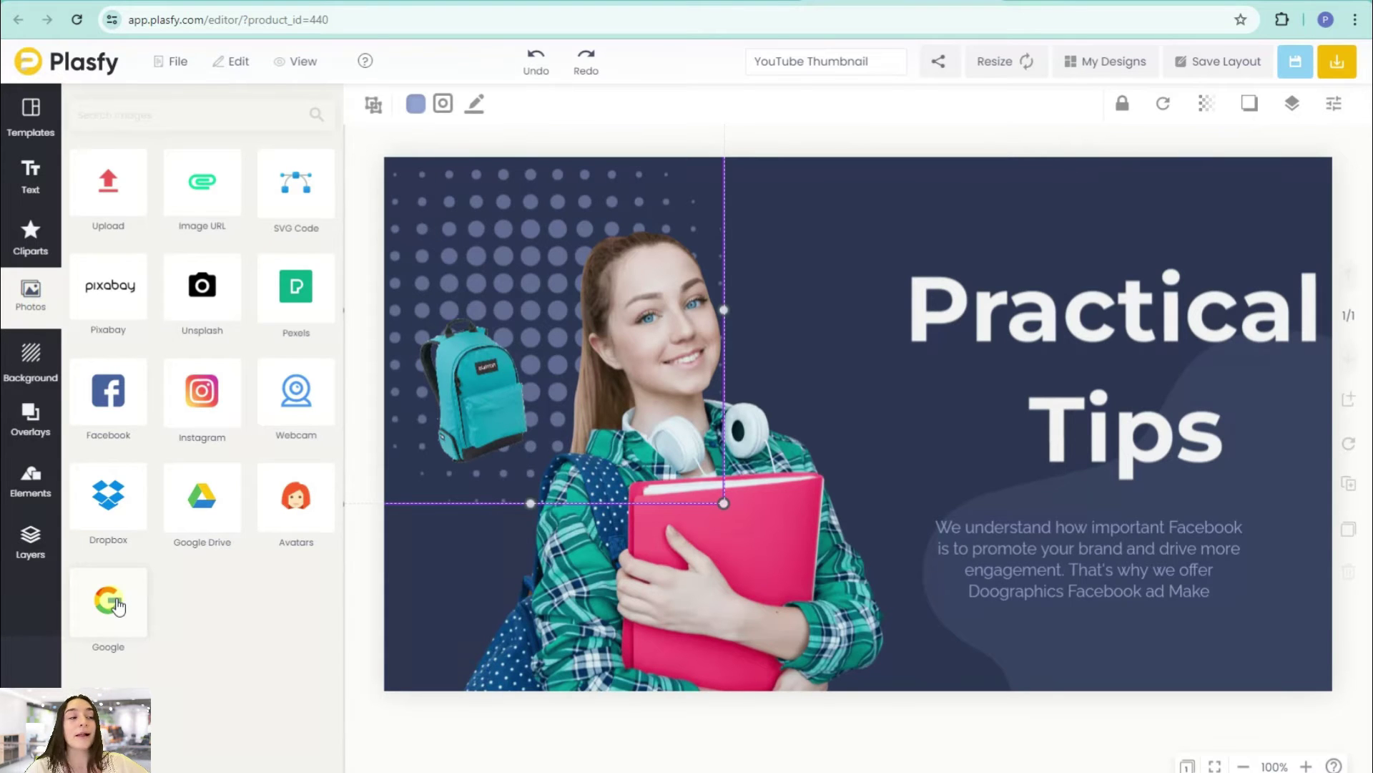
pyautogui.click(296, 286)
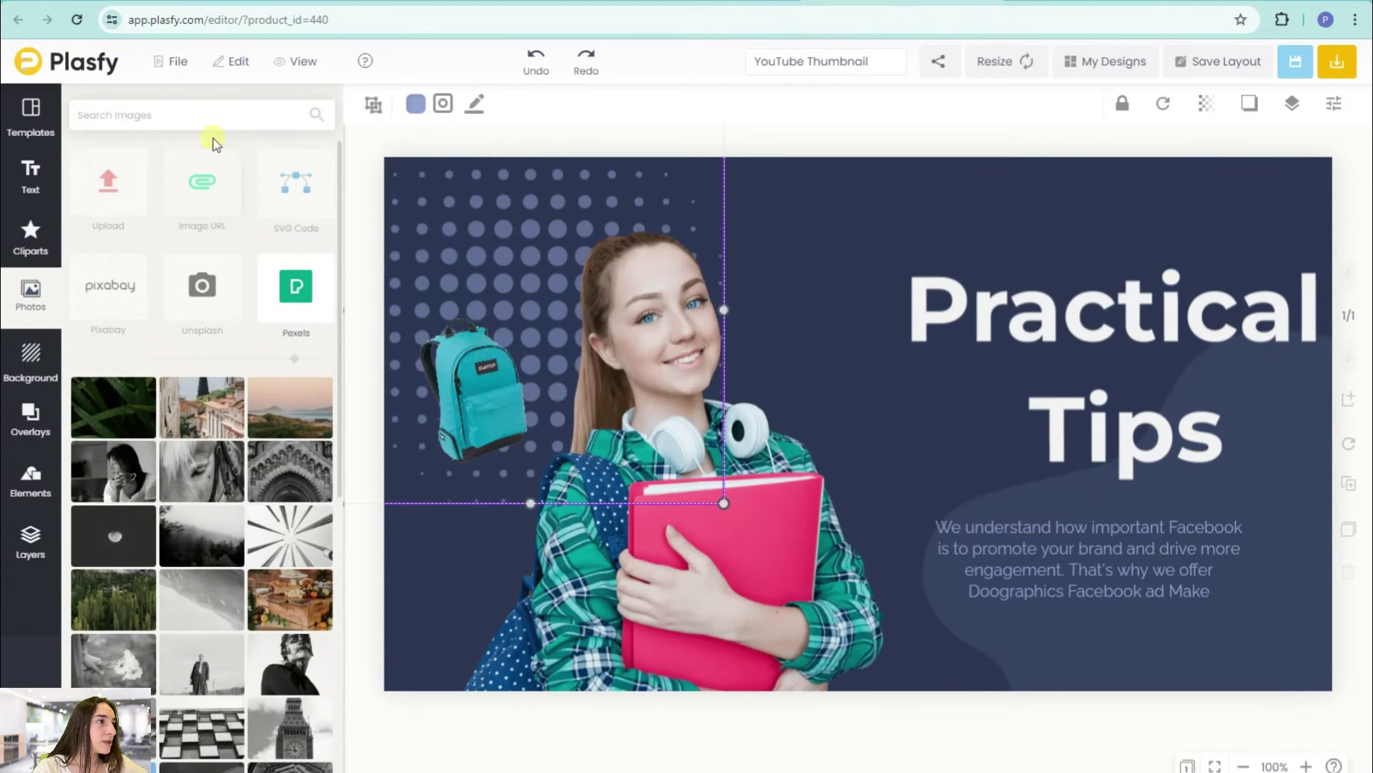
pyautogui.click(203, 114)
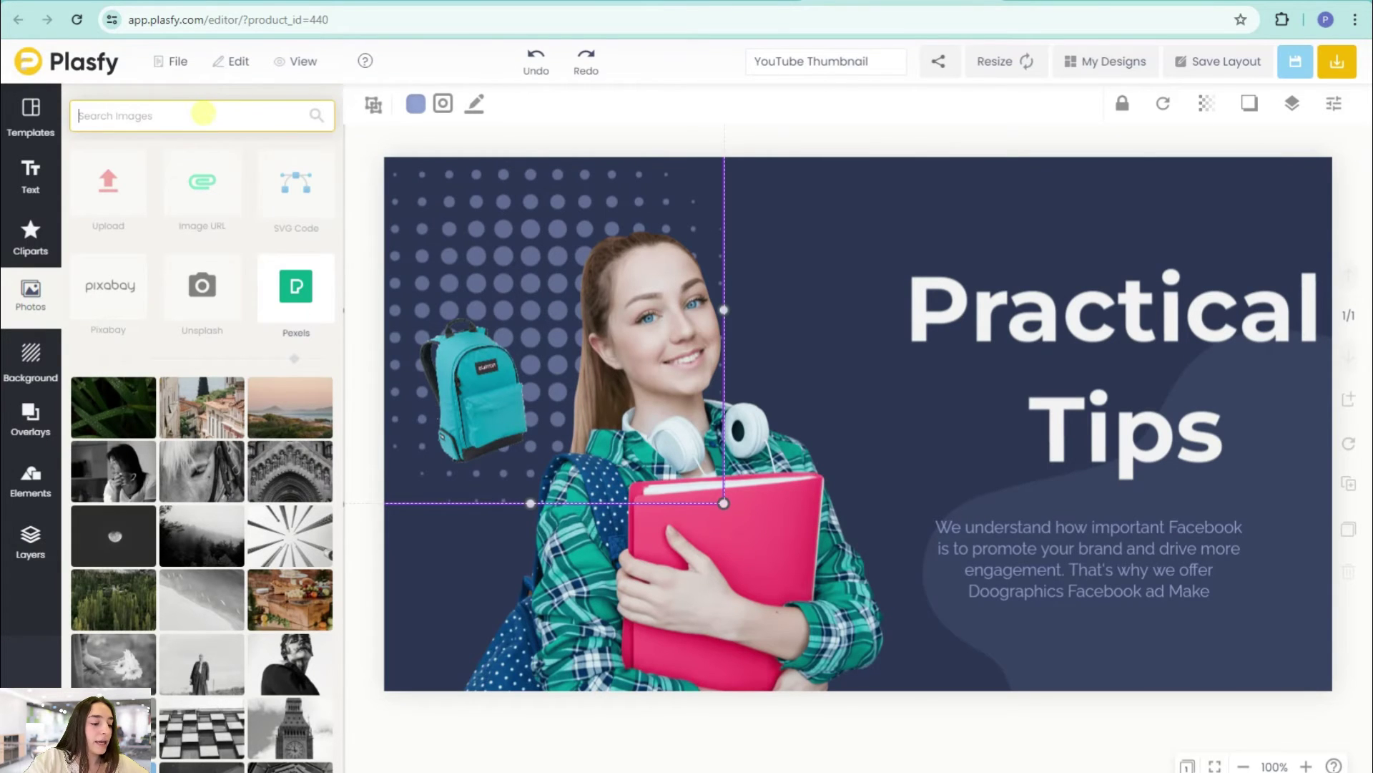
pyautogui.write('Book')
pyautogui.press('Return')
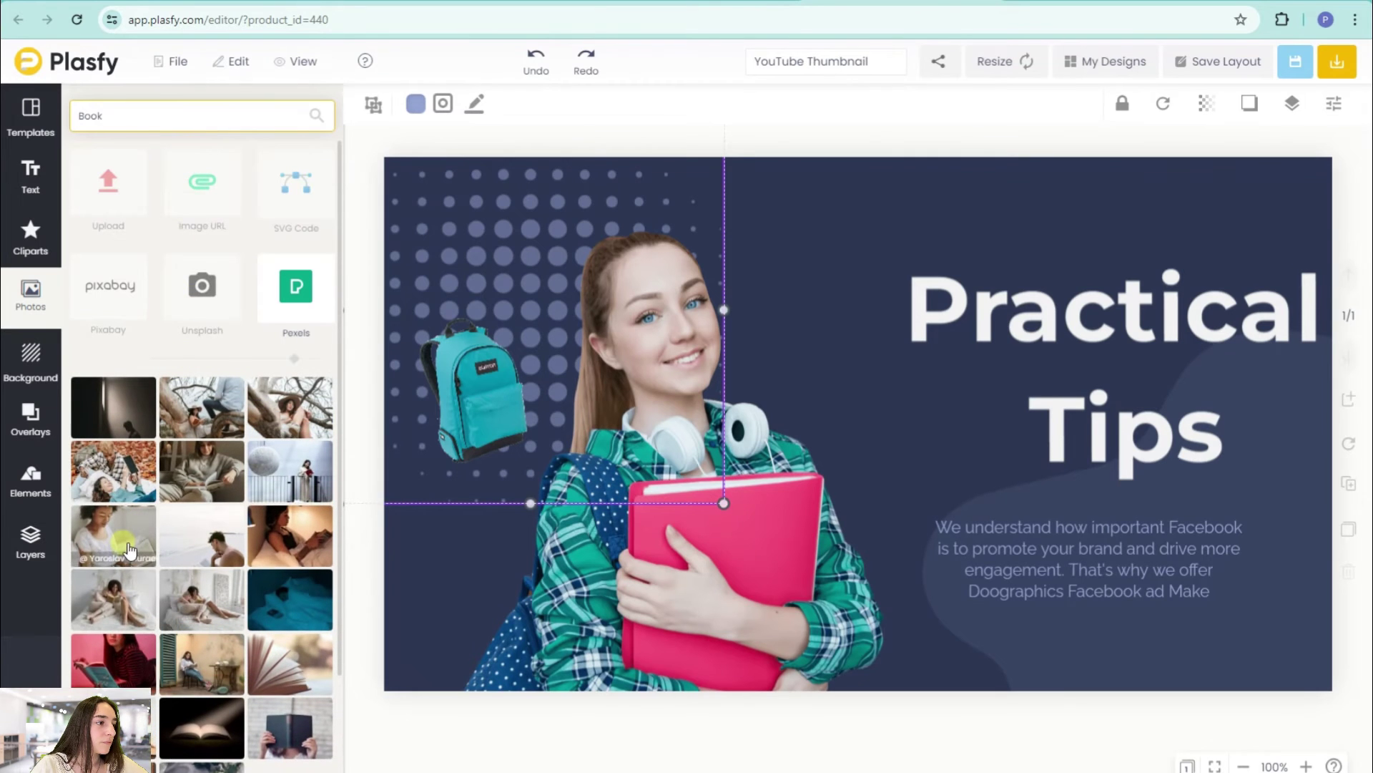
pyautogui.scroll(-1, 129, 550)
# - Add an open-book photo and shrink it so the title shows again
pyautogui.click(266, 578)
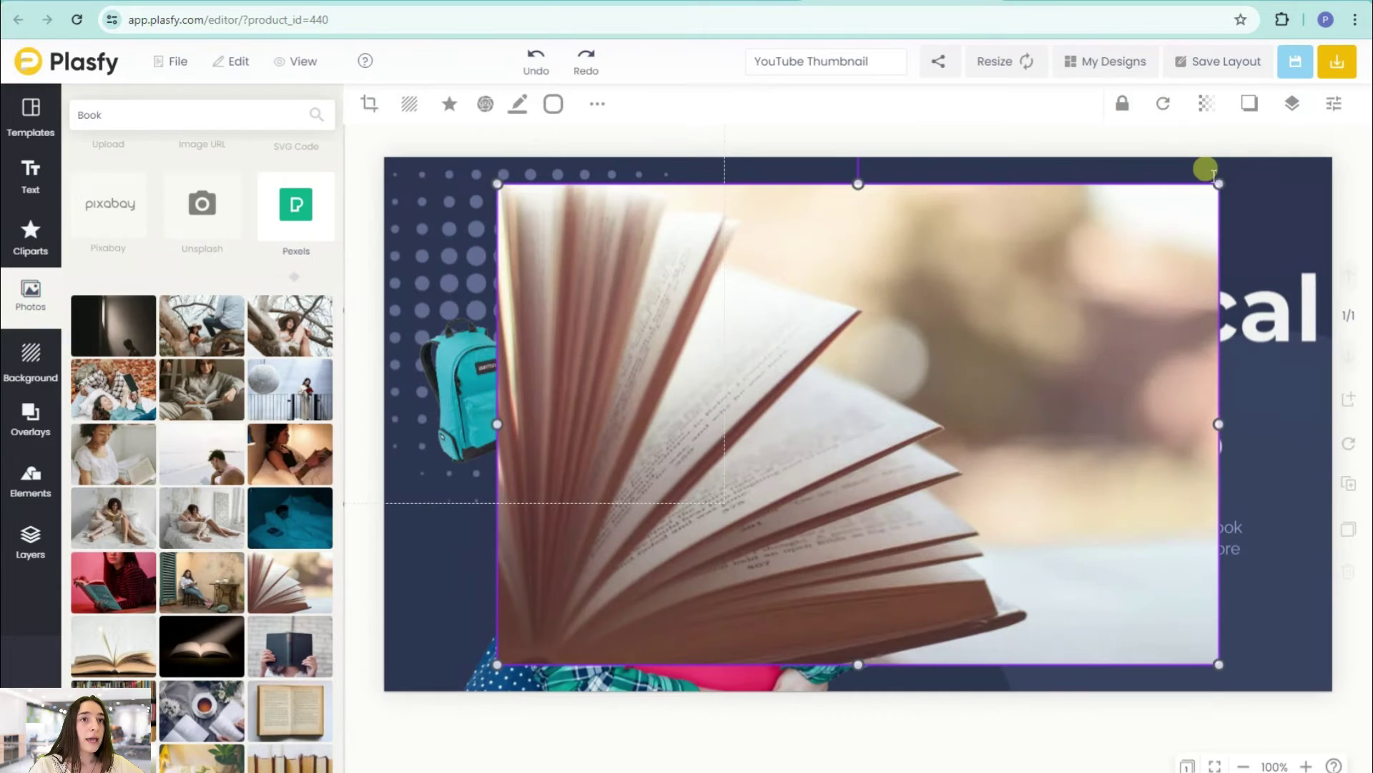
pyautogui.moveTo(1216, 183); pyautogui.dragTo(1221, 201)
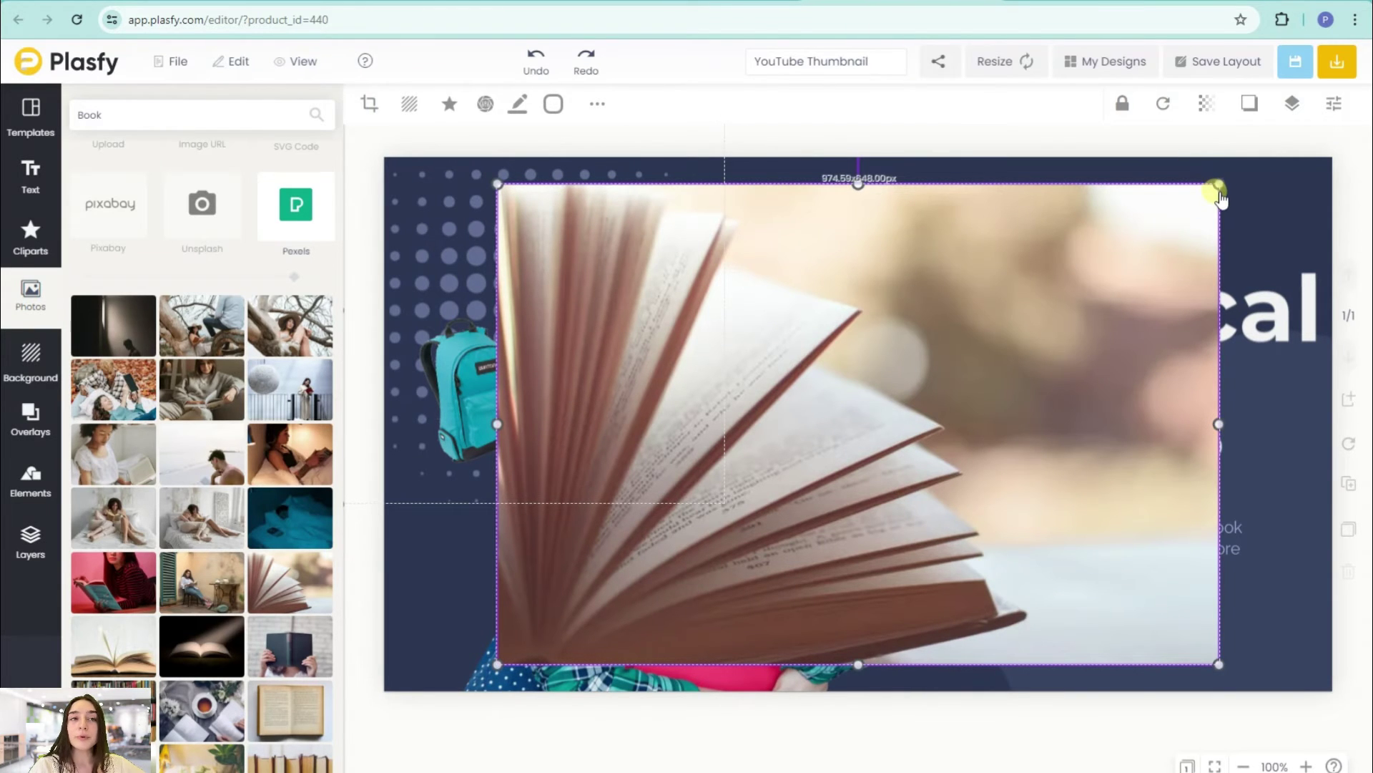
pyautogui.moveTo(1222, 200)
pyautogui.mouseDown()
pyautogui.moveTo(919, 406)
pyautogui.moveTo(906, 394)
pyautogui.mouseUp()
# - Remove the book's background, set it small in the bottom-left, and nudge the backpack lower
pyautogui.click(32, 353)
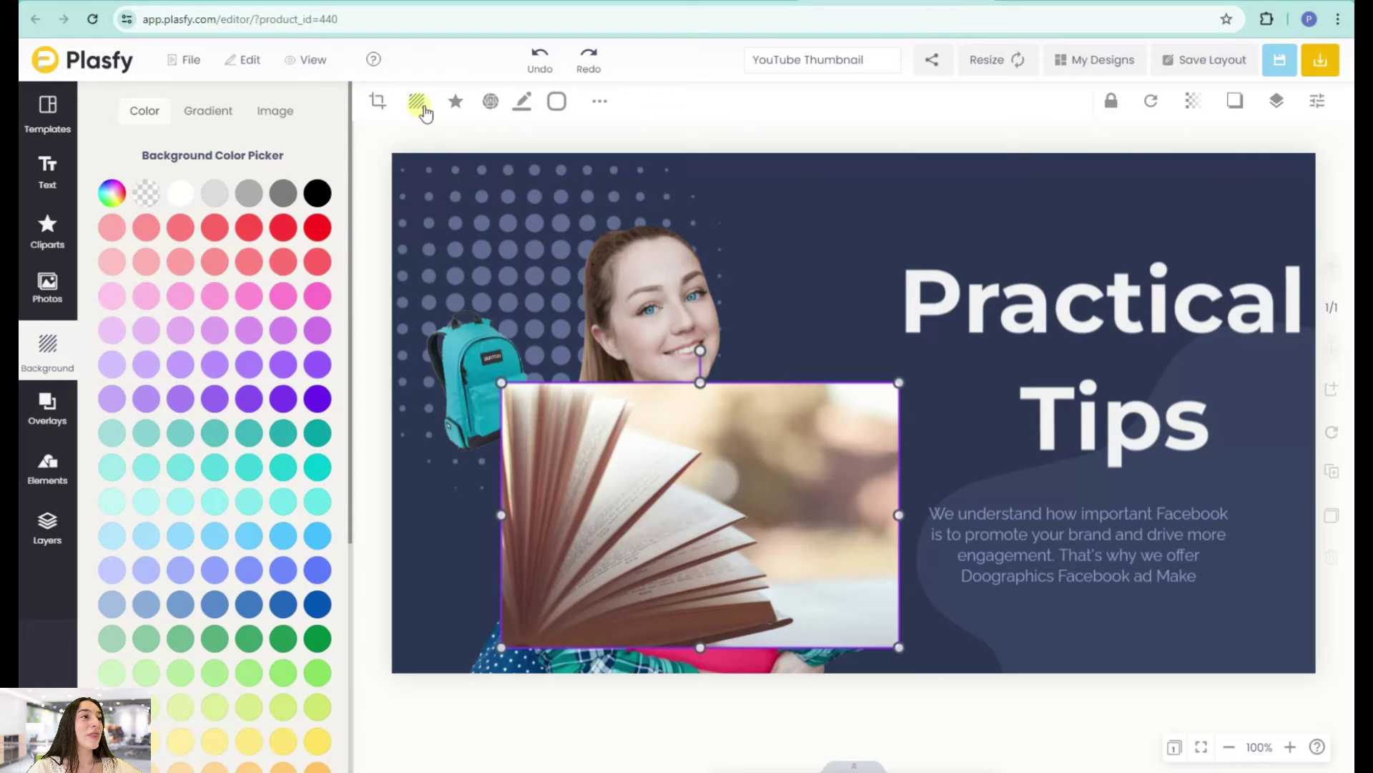
pyautogui.click(422, 107)
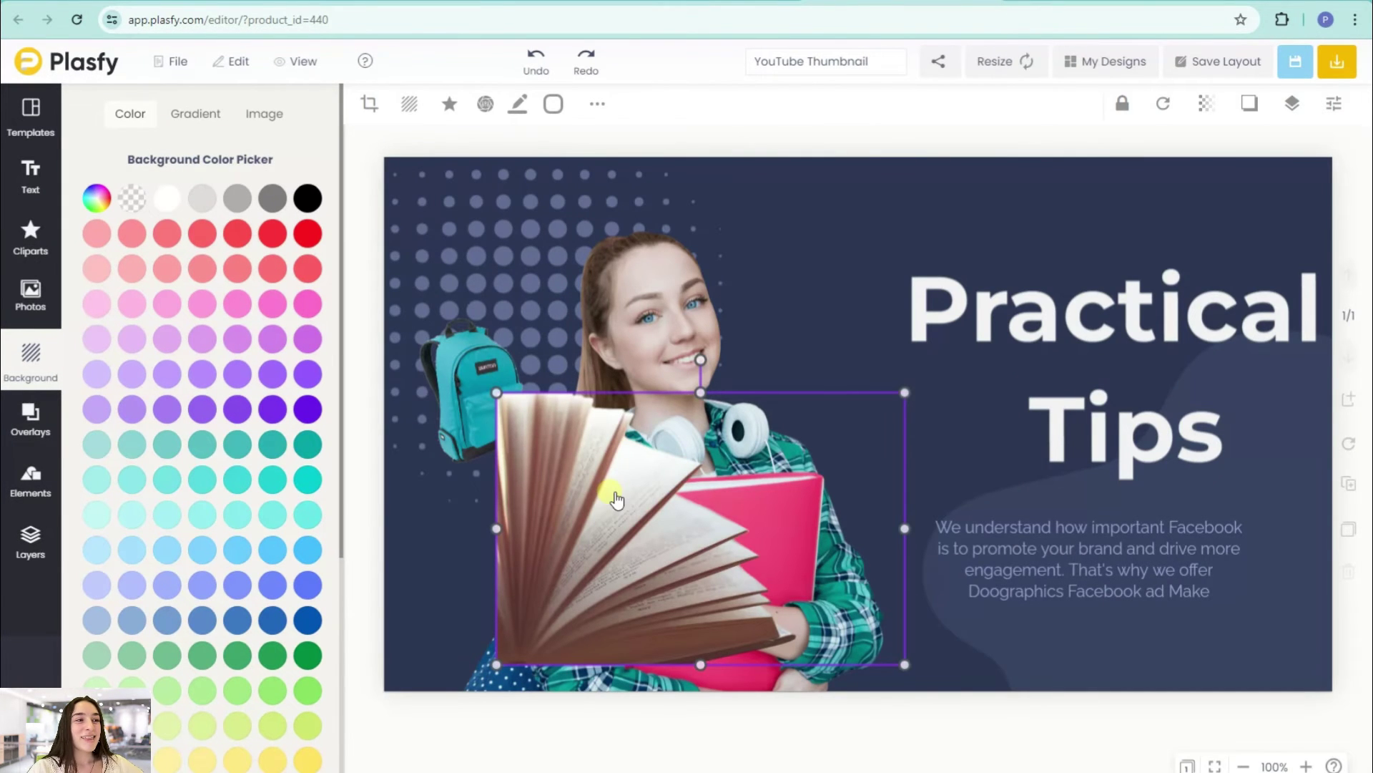
pyautogui.moveTo(904, 393)
pyautogui.mouseDown()
pyautogui.moveTo(702, 580)
pyautogui.moveTo(691, 540)
pyautogui.mouseUp()
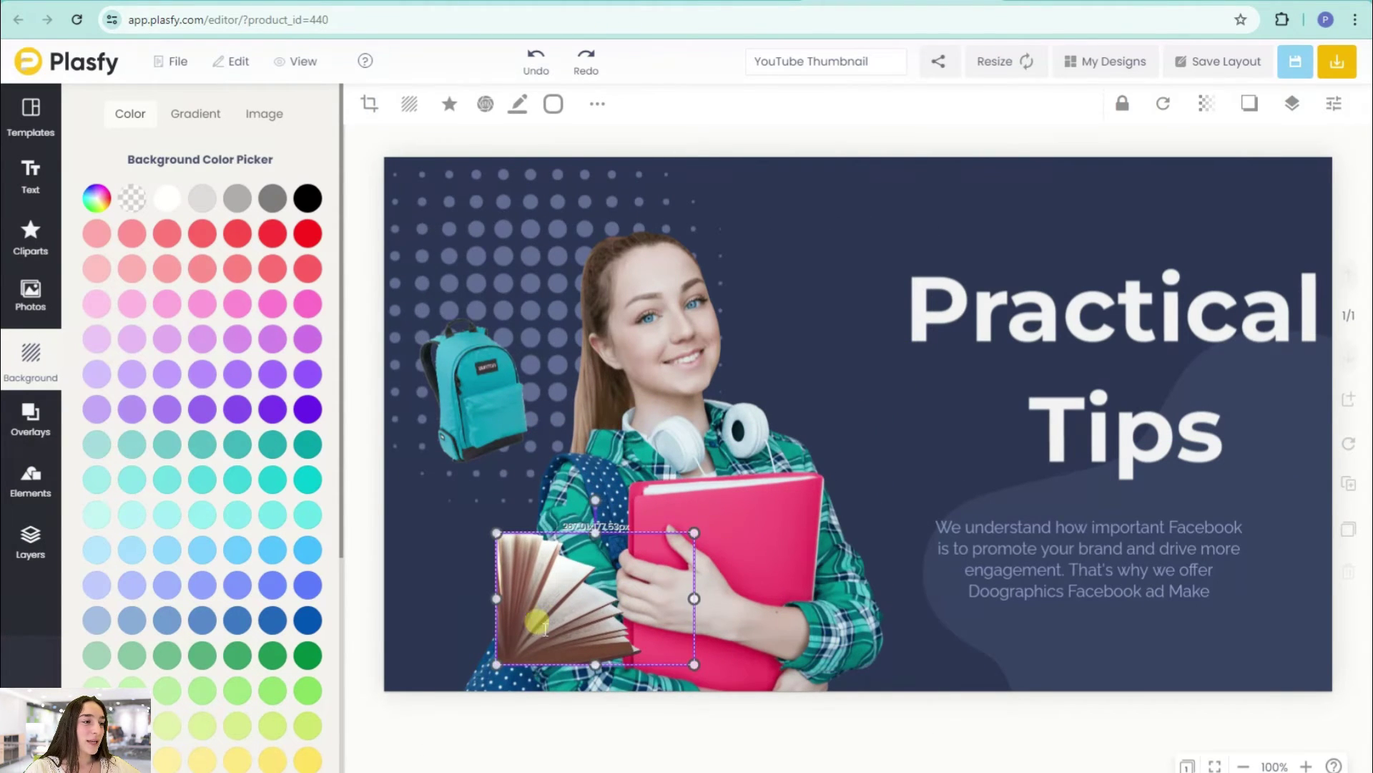
pyautogui.moveTo(542, 628)
pyautogui.mouseDown()
pyautogui.moveTo(466, 665)
pyautogui.moveTo(439, 650)
pyautogui.mouseUp()
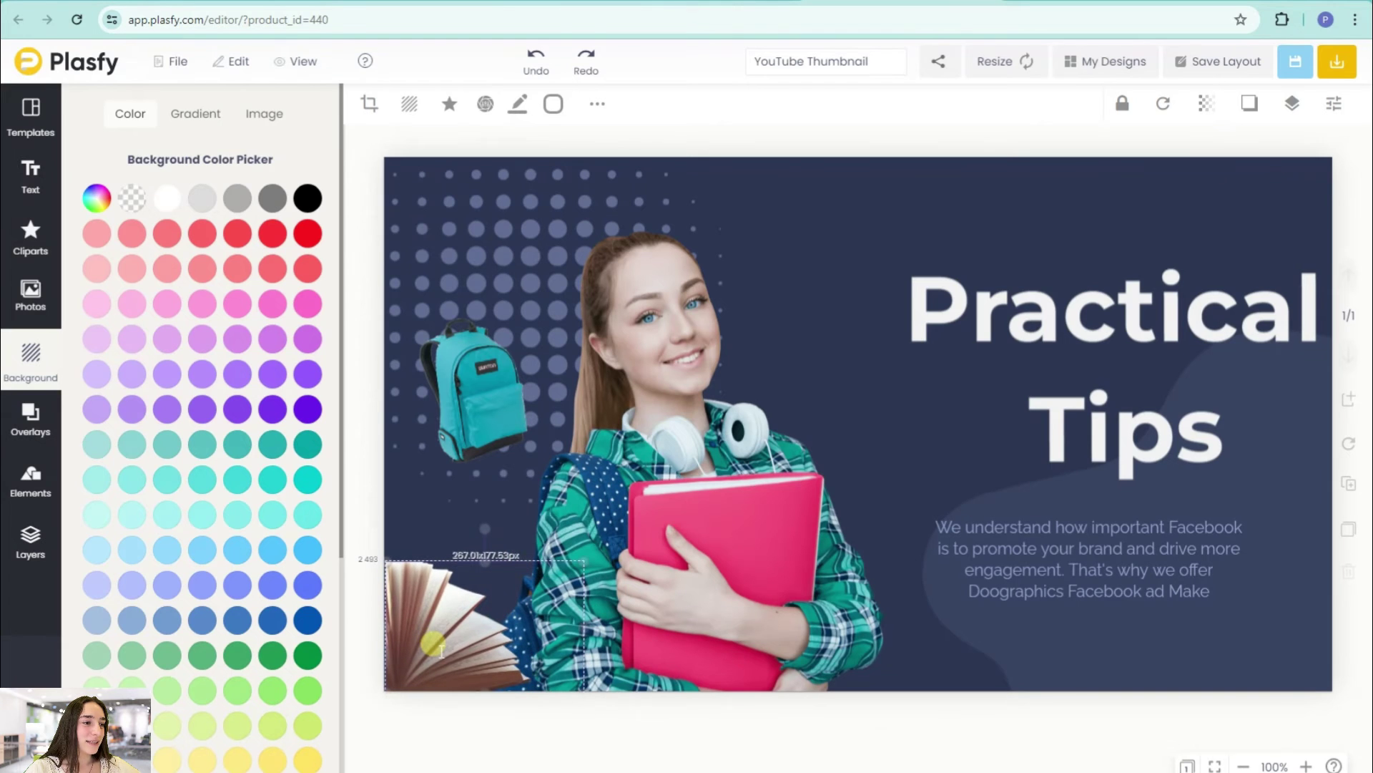
pyautogui.click(487, 407)
pyautogui.moveTo(487, 407); pyautogui.dragTo(470, 490)
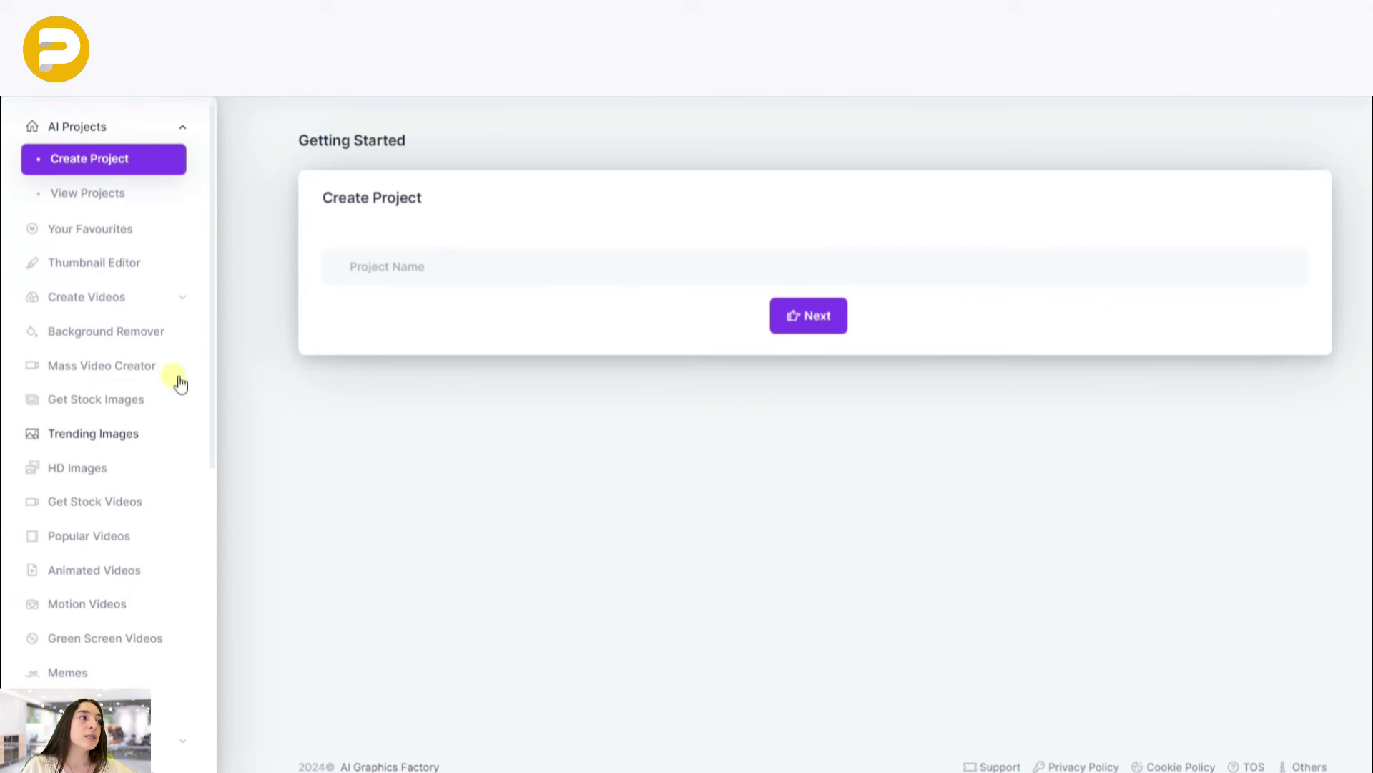
# - Name the new AI project 'Plasfy' and continue
pyautogui.click(352, 262)
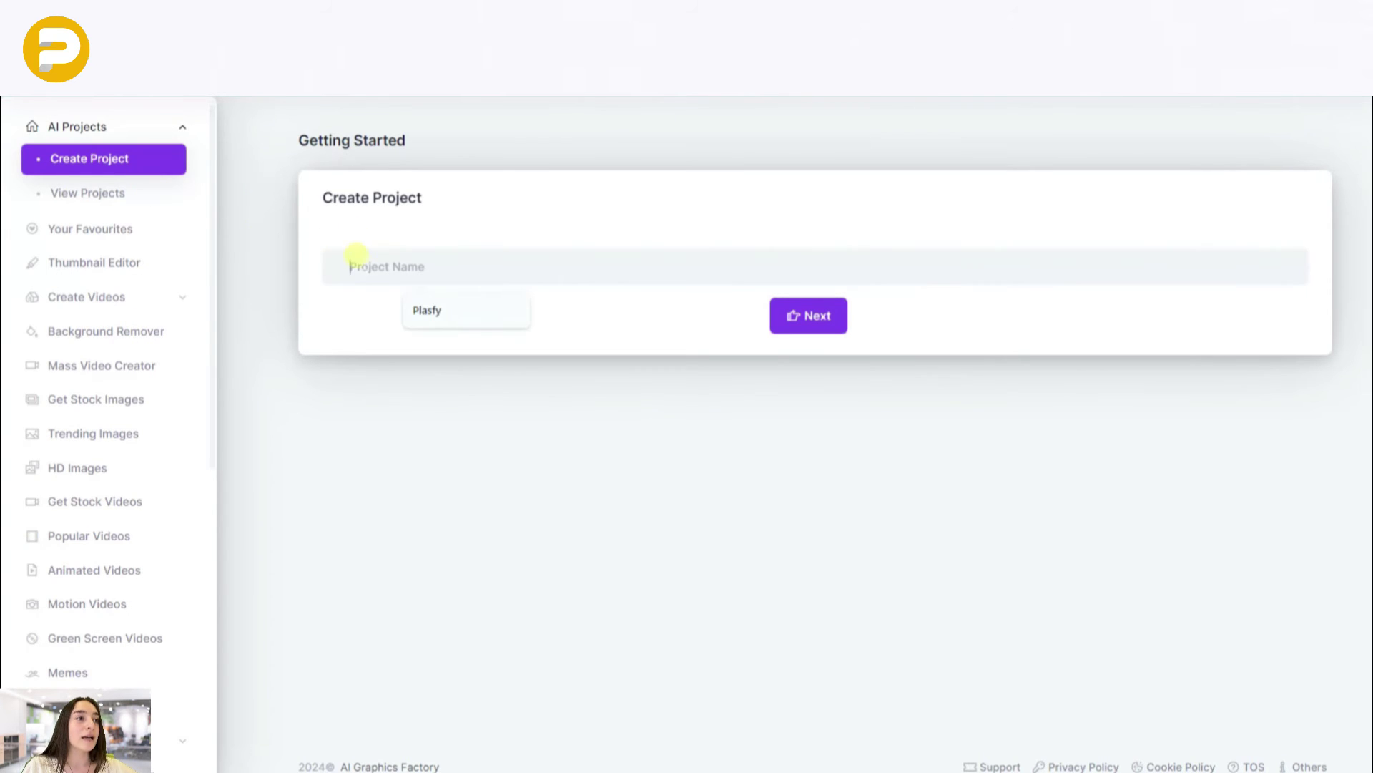
pyautogui.click(413, 311)
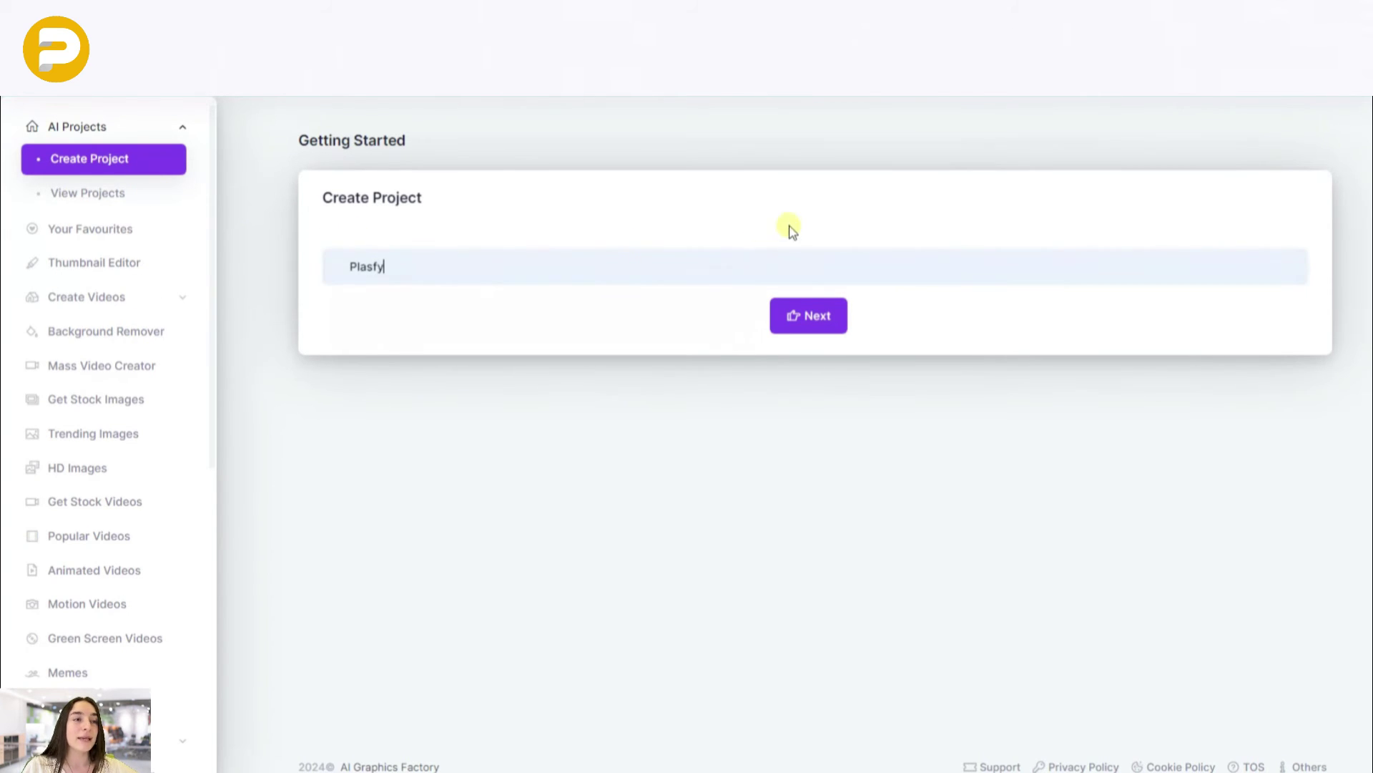
pyautogui.click(804, 318)
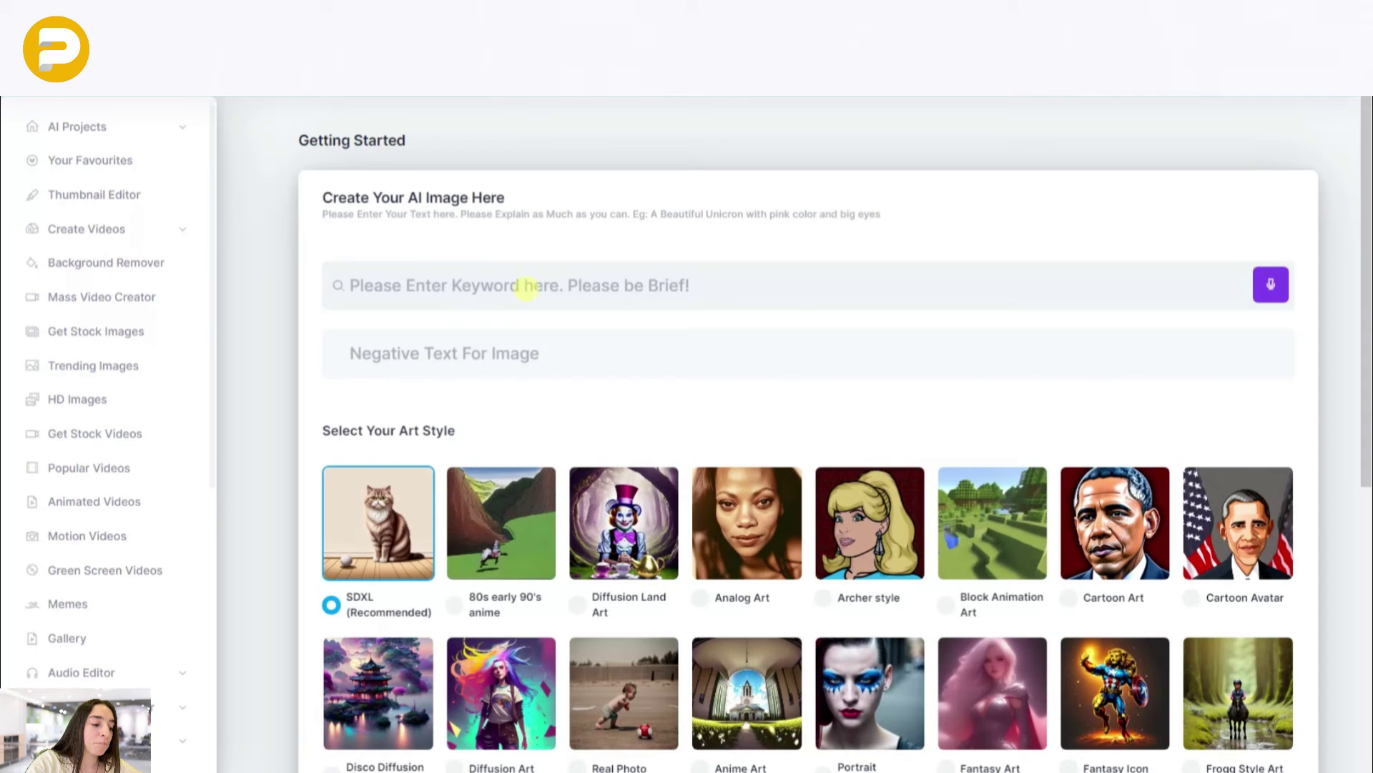
# - Enter the prompt 'a cute owl with glasses' with negative text 'black color'
pyautogui.write('a cute ')
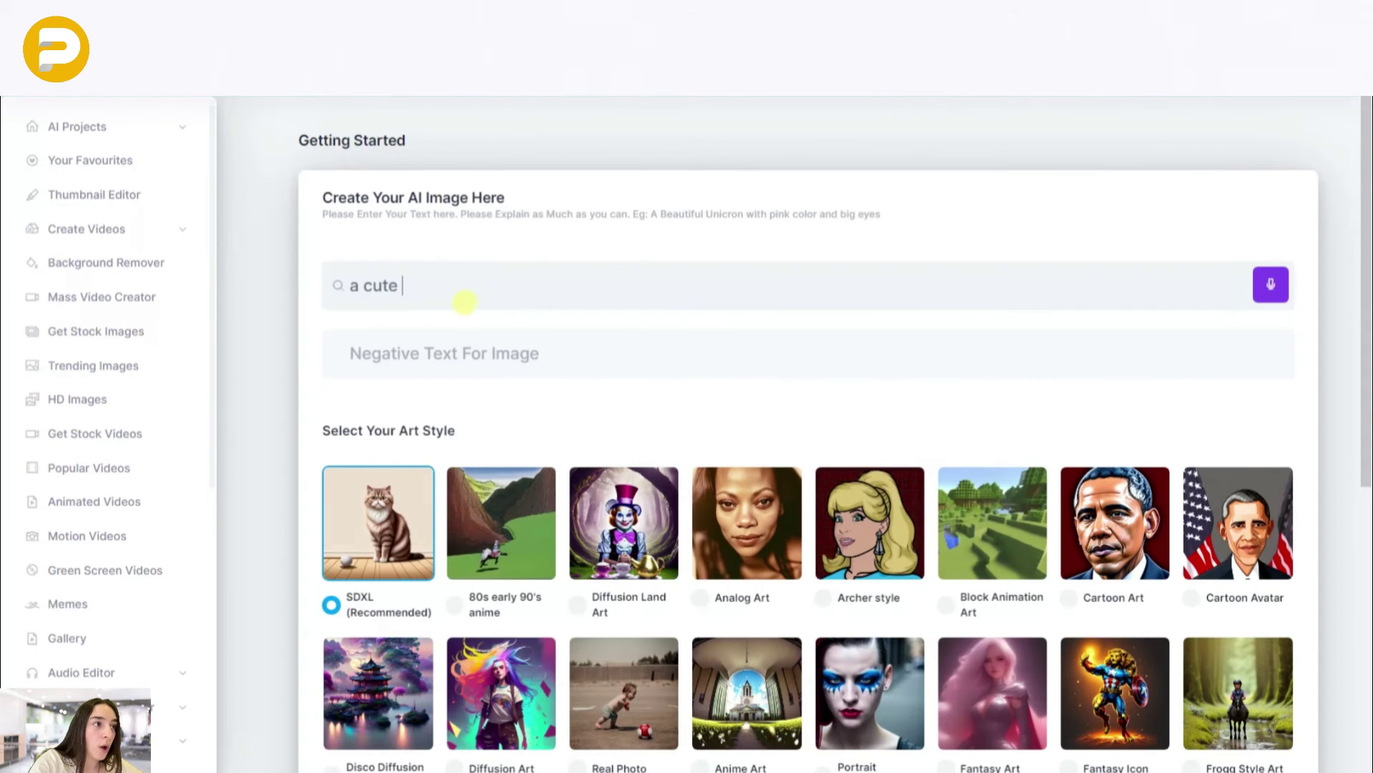
pyautogui.write('owl wi')
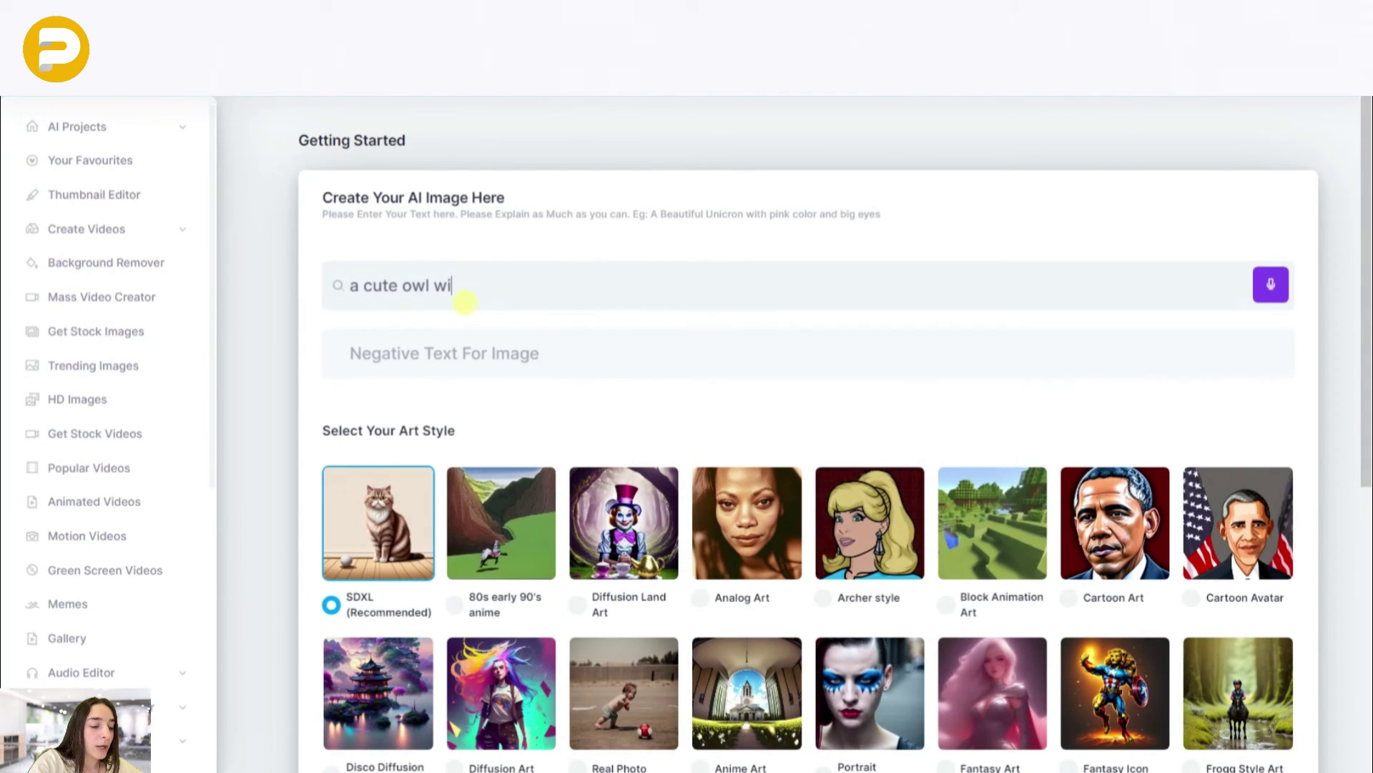
pyautogui.write('th glasses')
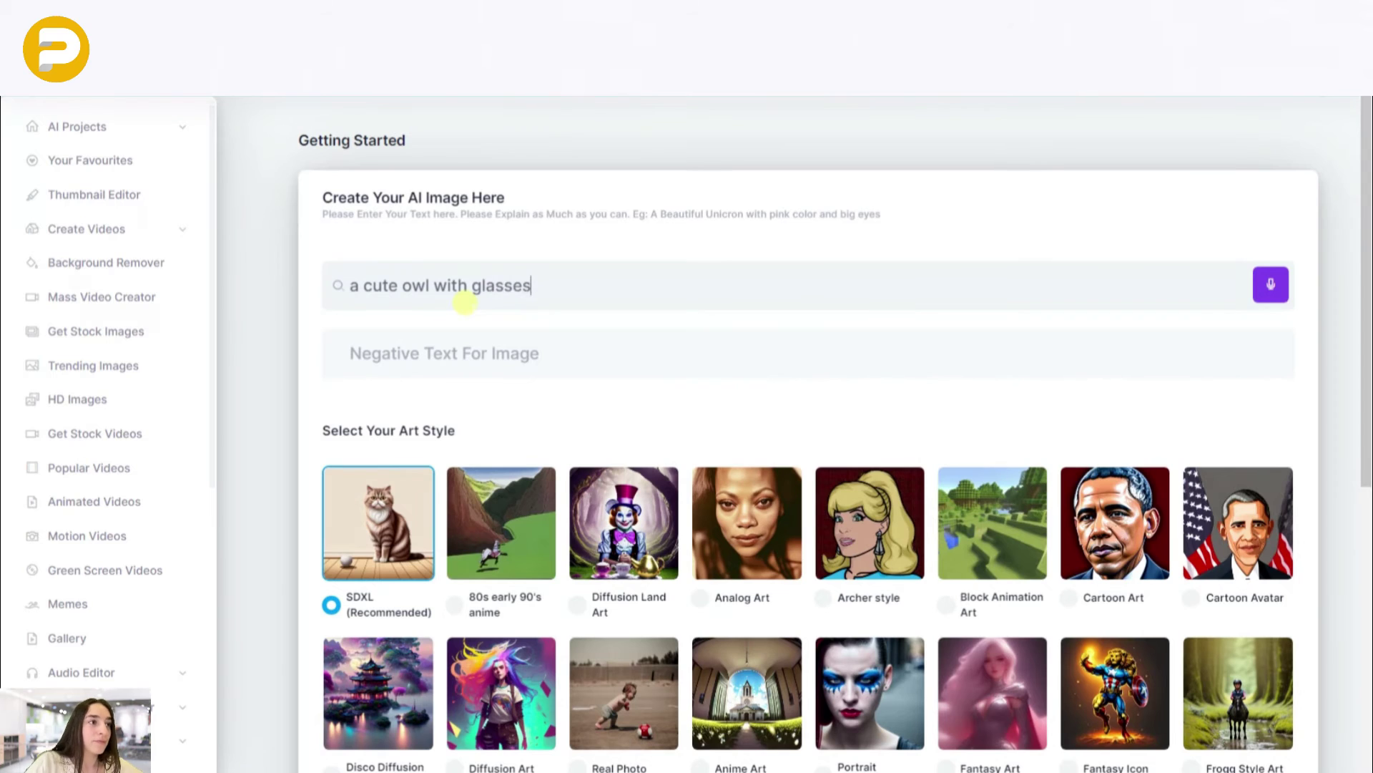
pyautogui.click(478, 345)
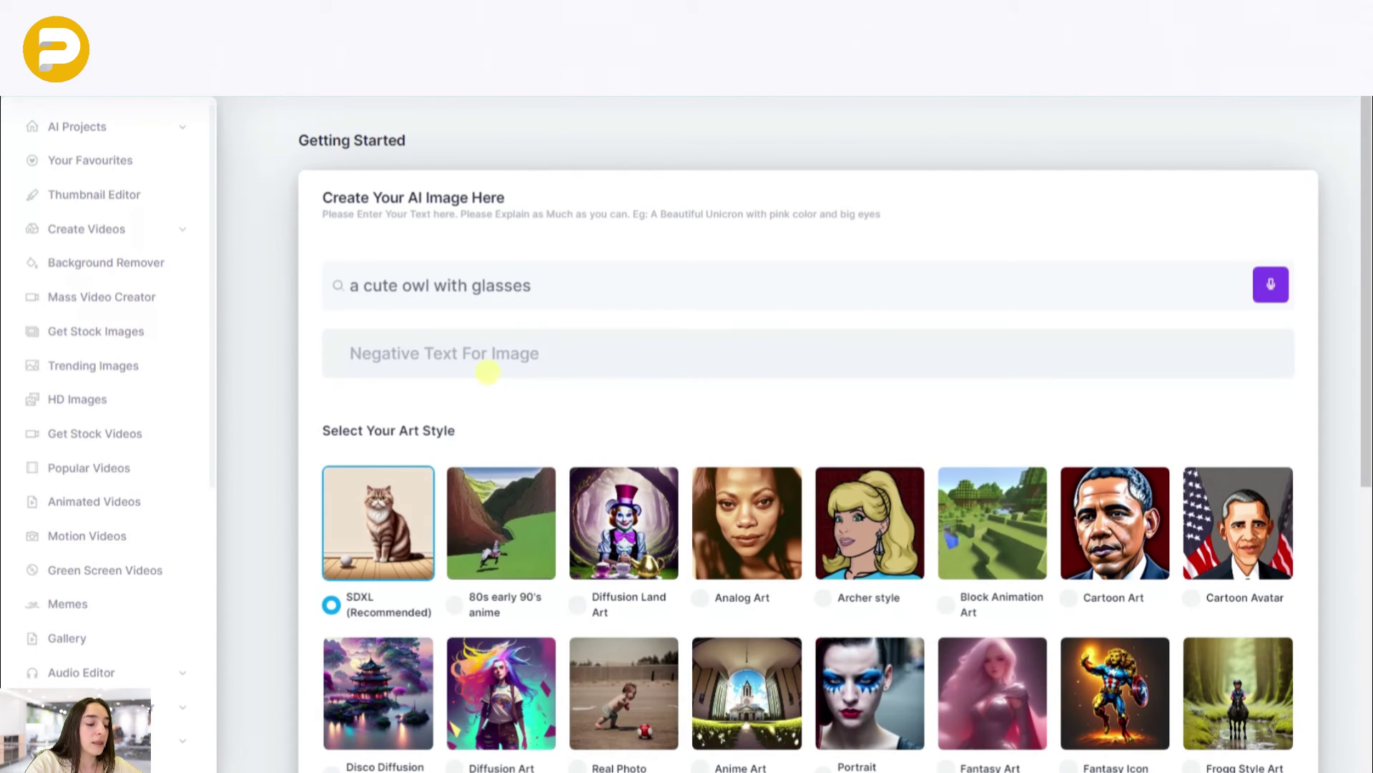
pyautogui.write('black c')
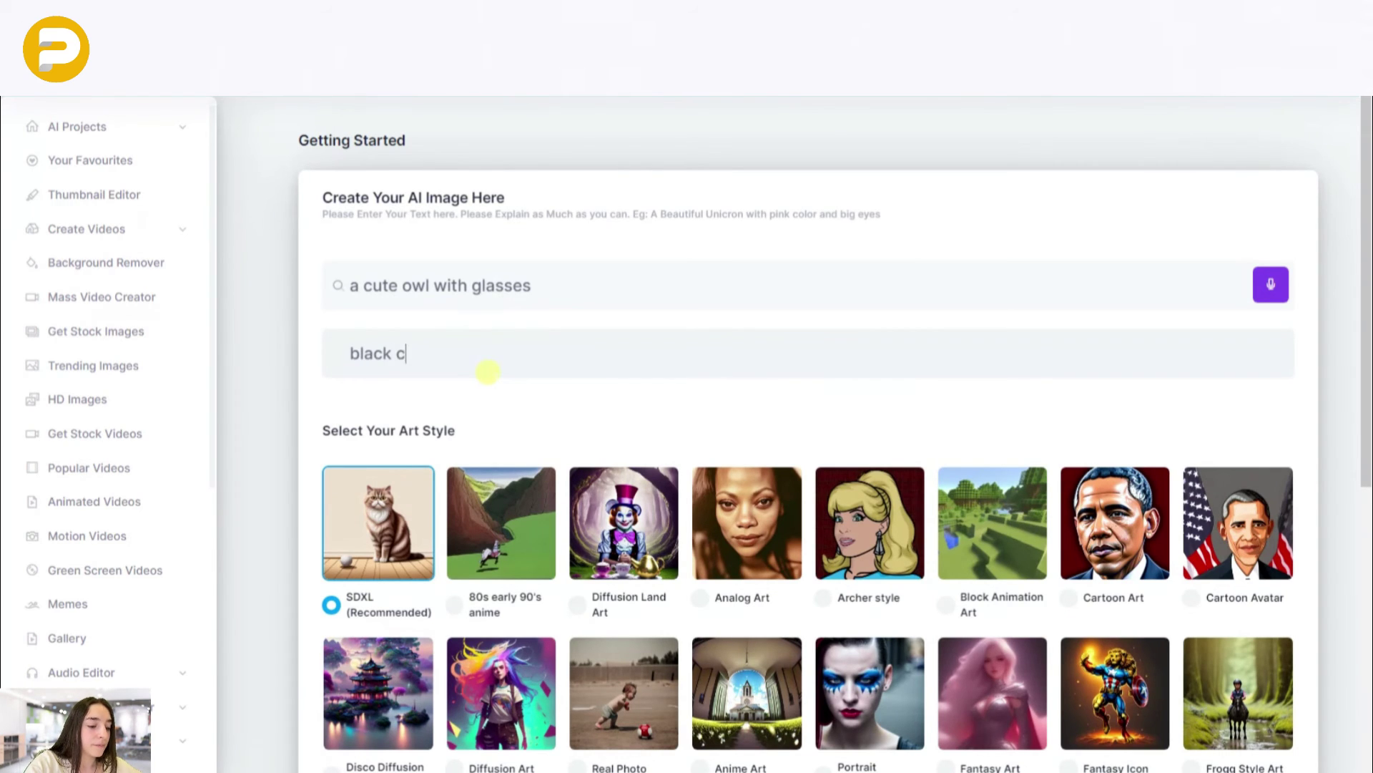
pyautogui.write('olor')
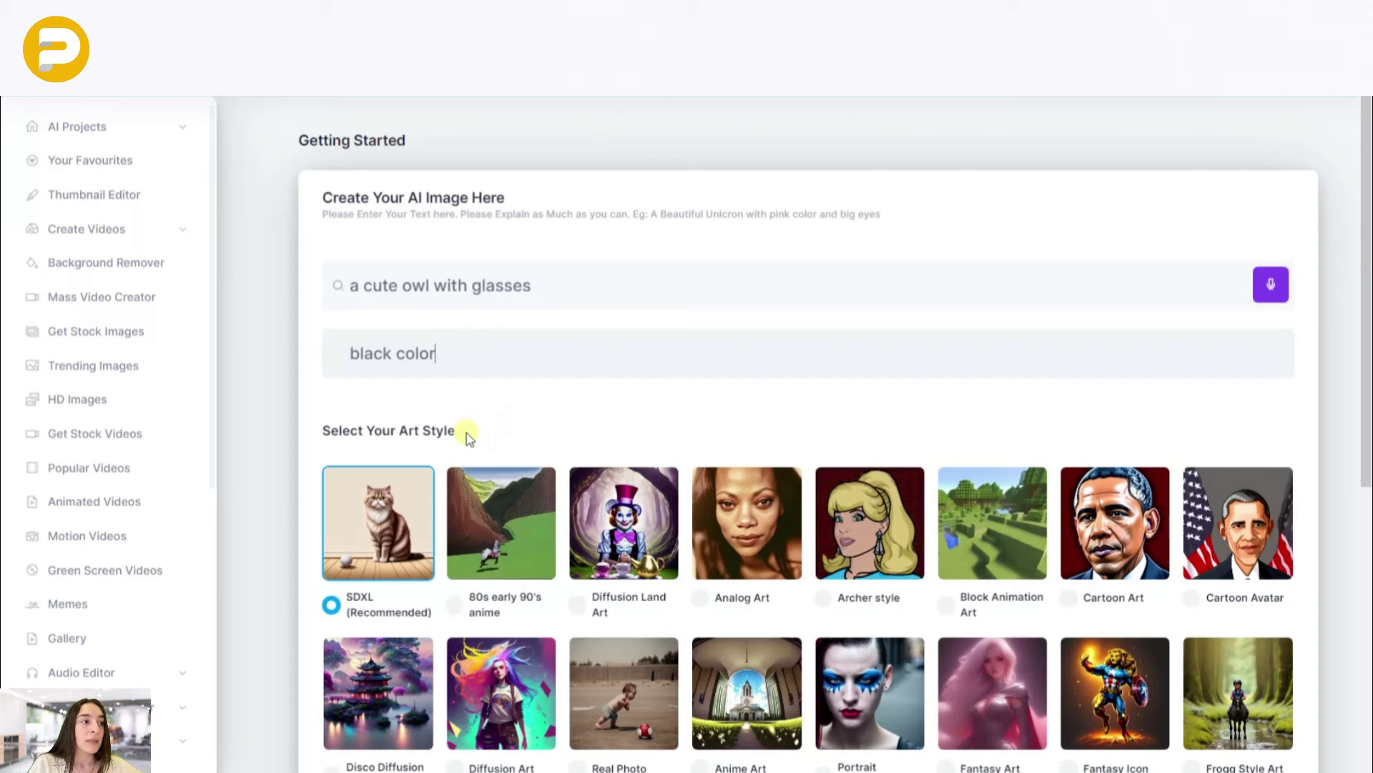
# - Generate the owl image using the Diffusion Land Art style
pyautogui.scroll(-1, 447, 440)
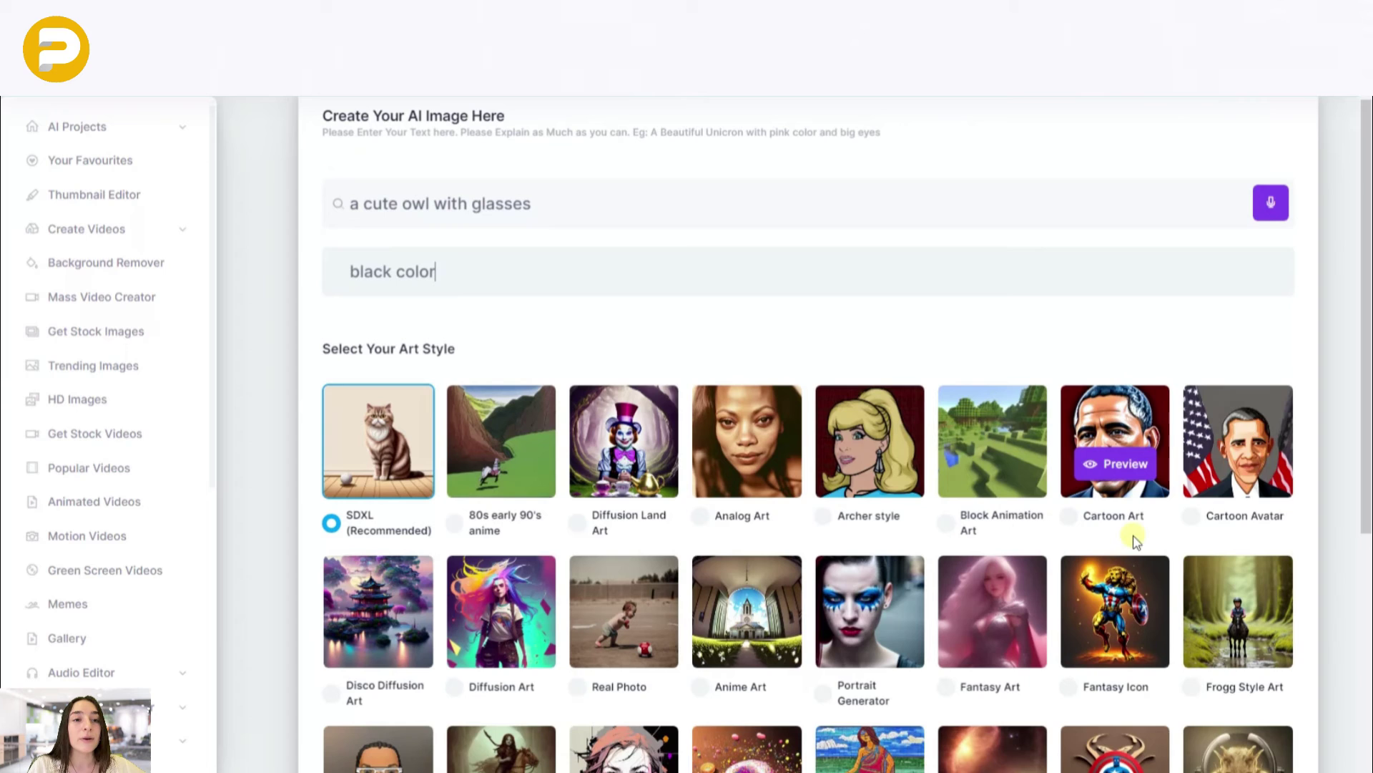
pyautogui.moveTo(623, 522)
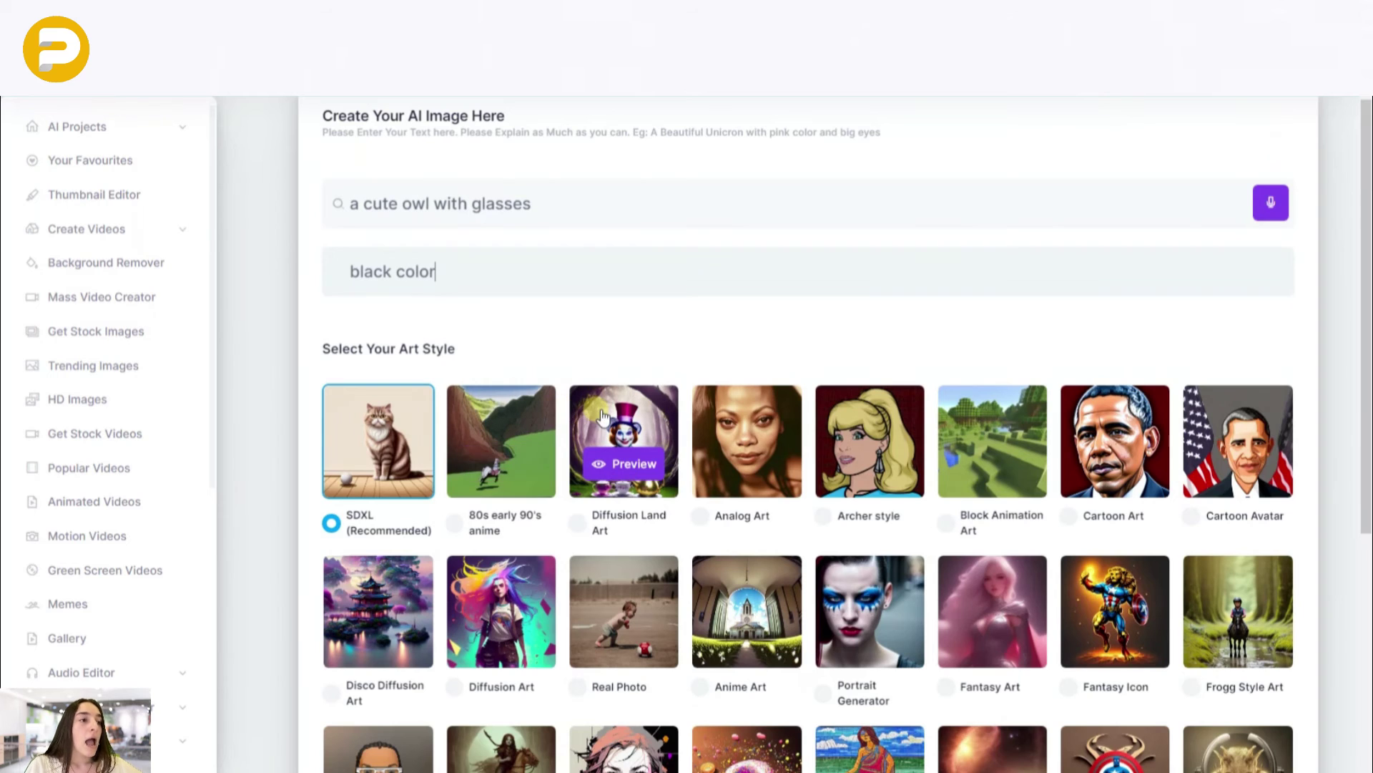
pyautogui.moveTo(624, 440)
pyautogui.click(576, 523)
pyautogui.scroll(-2, 744, 429)
pyautogui.scroll(-3, 748, 411)
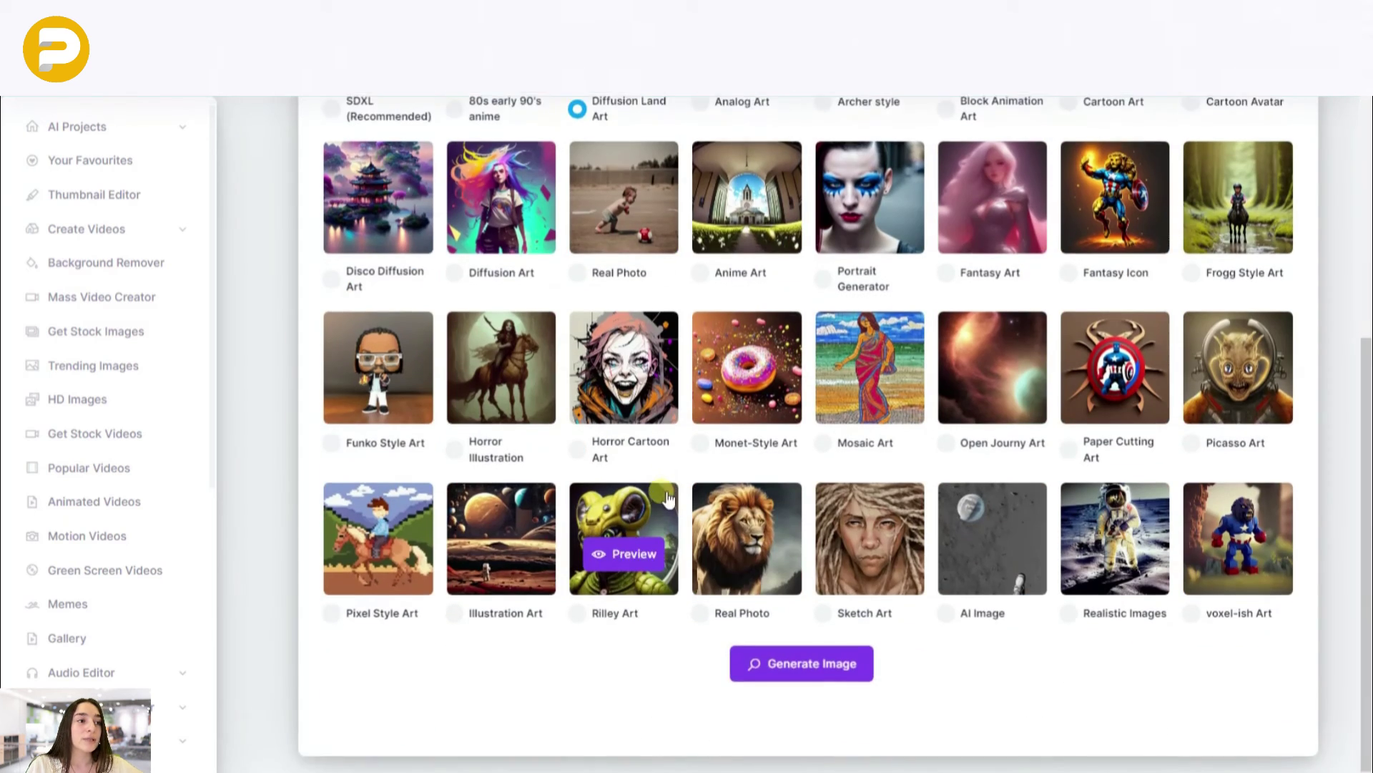
pyautogui.click(761, 647)
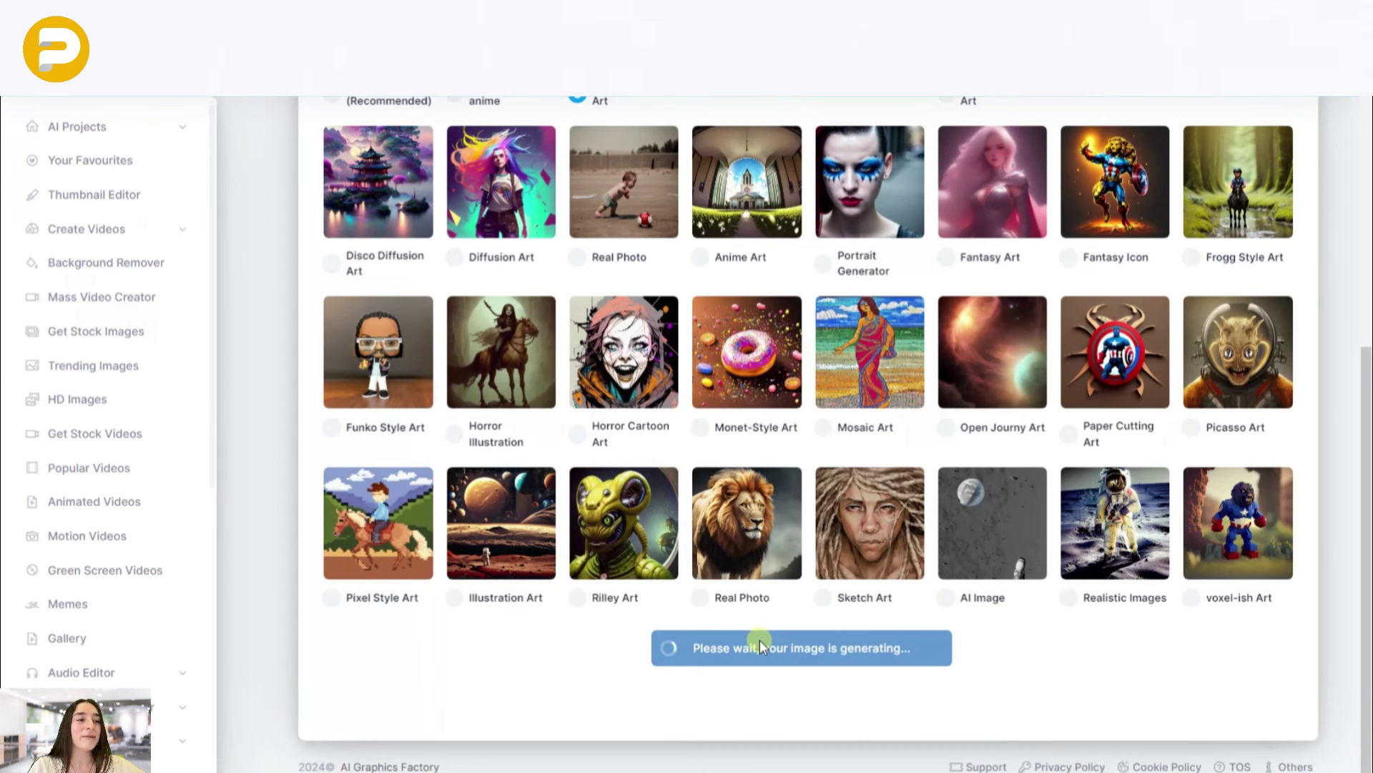
pyautogui.scroll(-5, 760, 626)
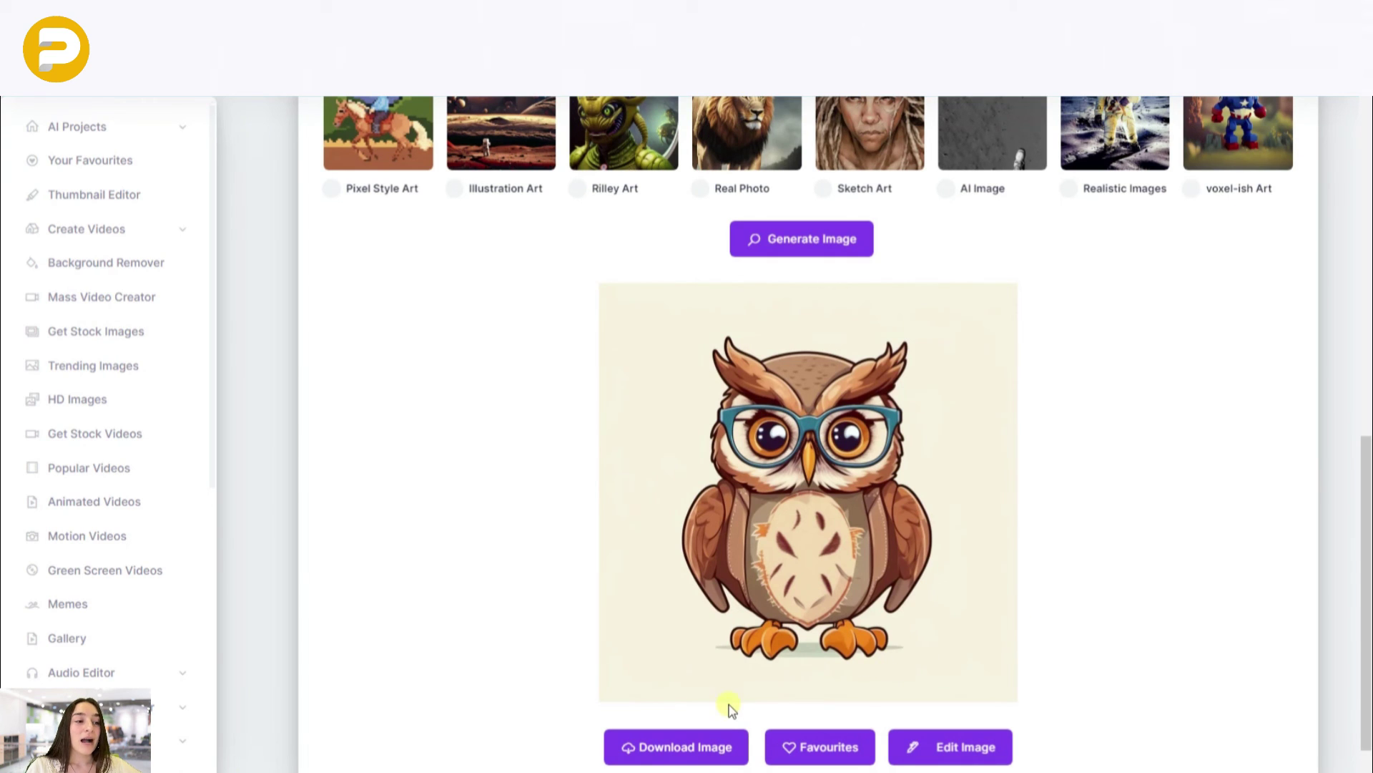
# - Download the owl image and drag it from Chrome's downloads onto the thumbnail
pyautogui.click(710, 737)
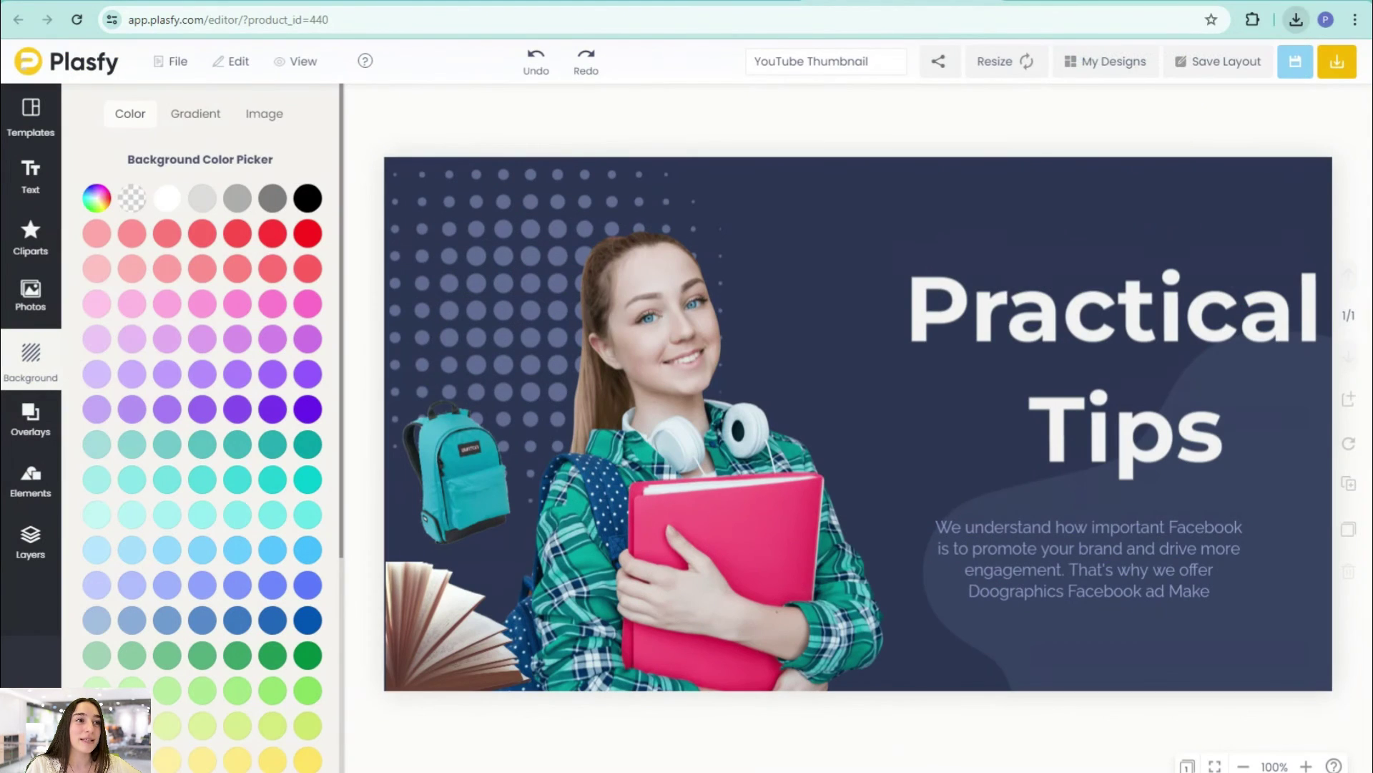
pyautogui.click(1296, 19)
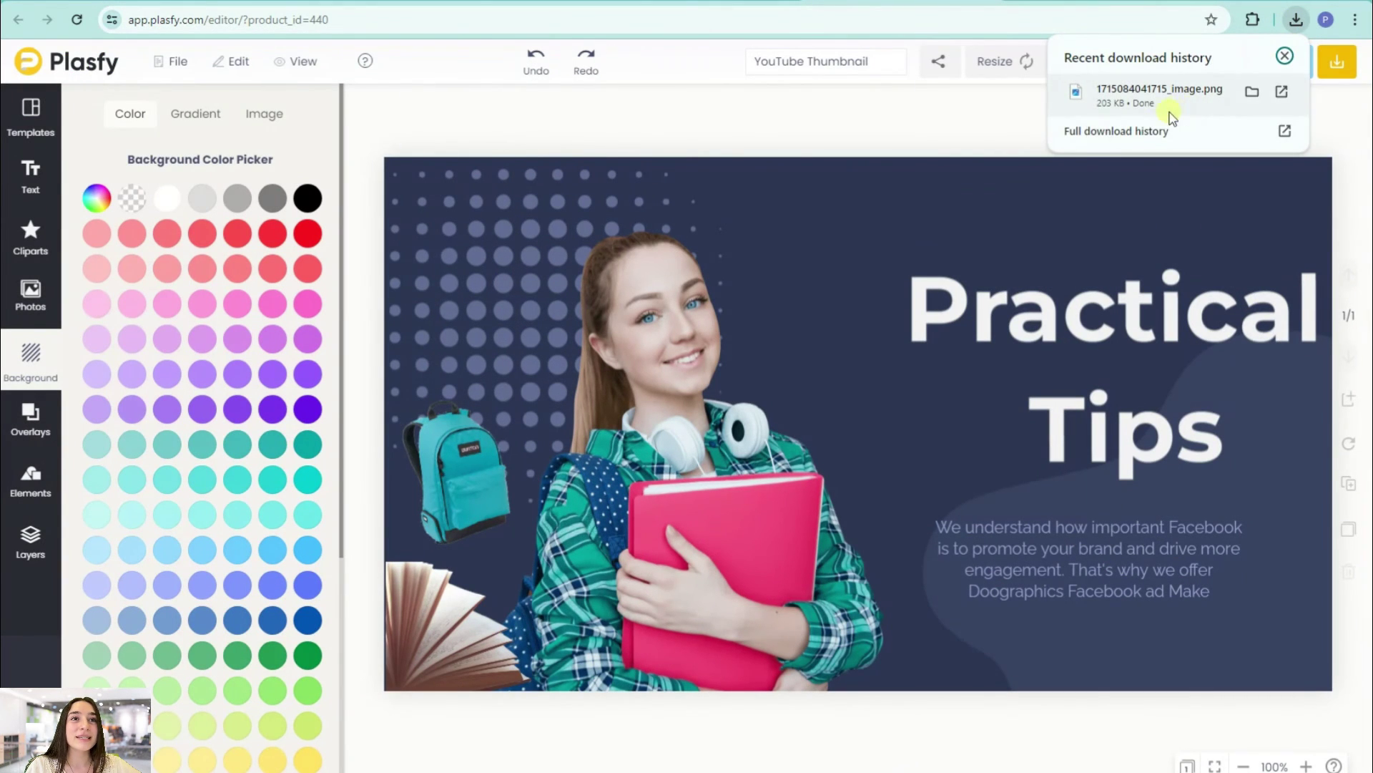
pyautogui.moveTo(1159, 90); pyautogui.dragTo(818, 410)
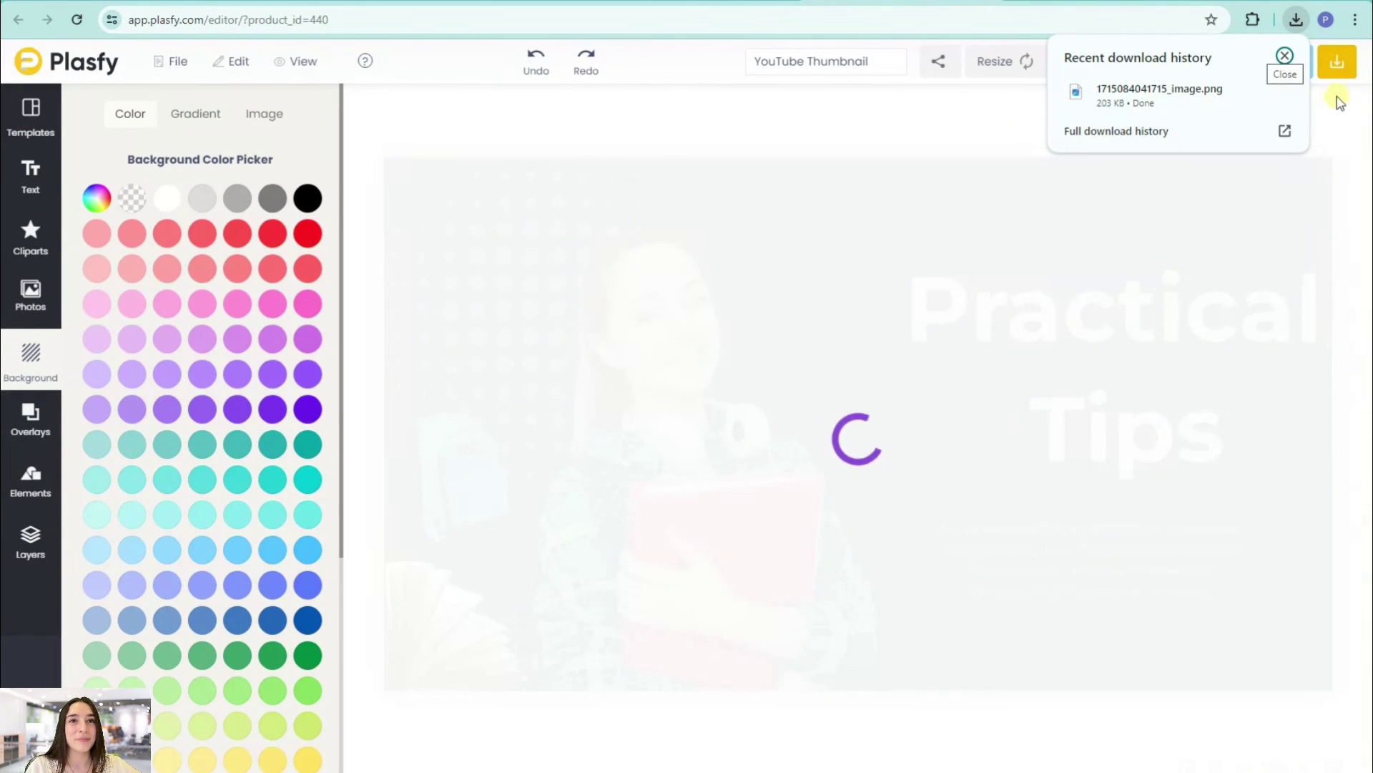
pyautogui.click(1285, 57)
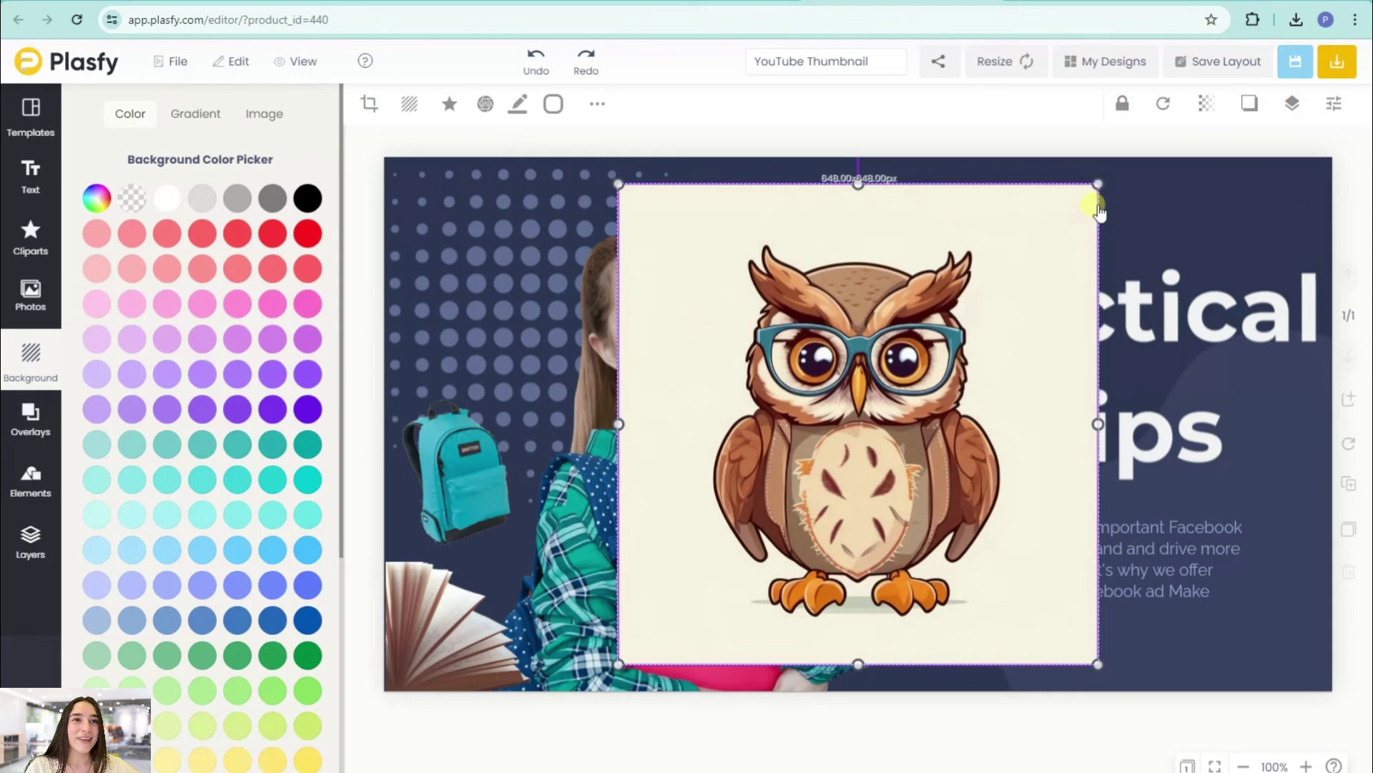
# - Remove the owl's background, shrink it to about 300 px, and place it beside the pink folder
pyautogui.moveTo(1102, 181); pyautogui.dragTo(894, 367)
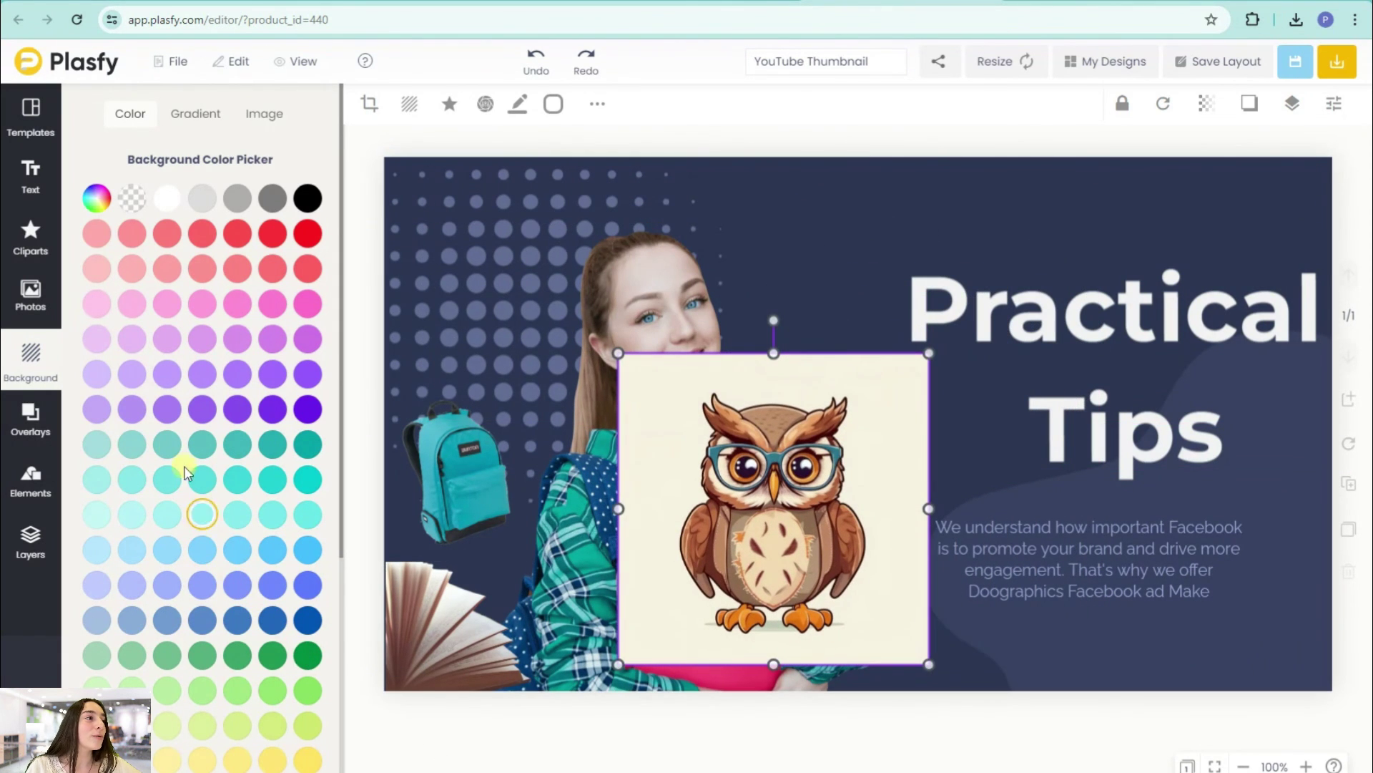
pyautogui.click(412, 106)
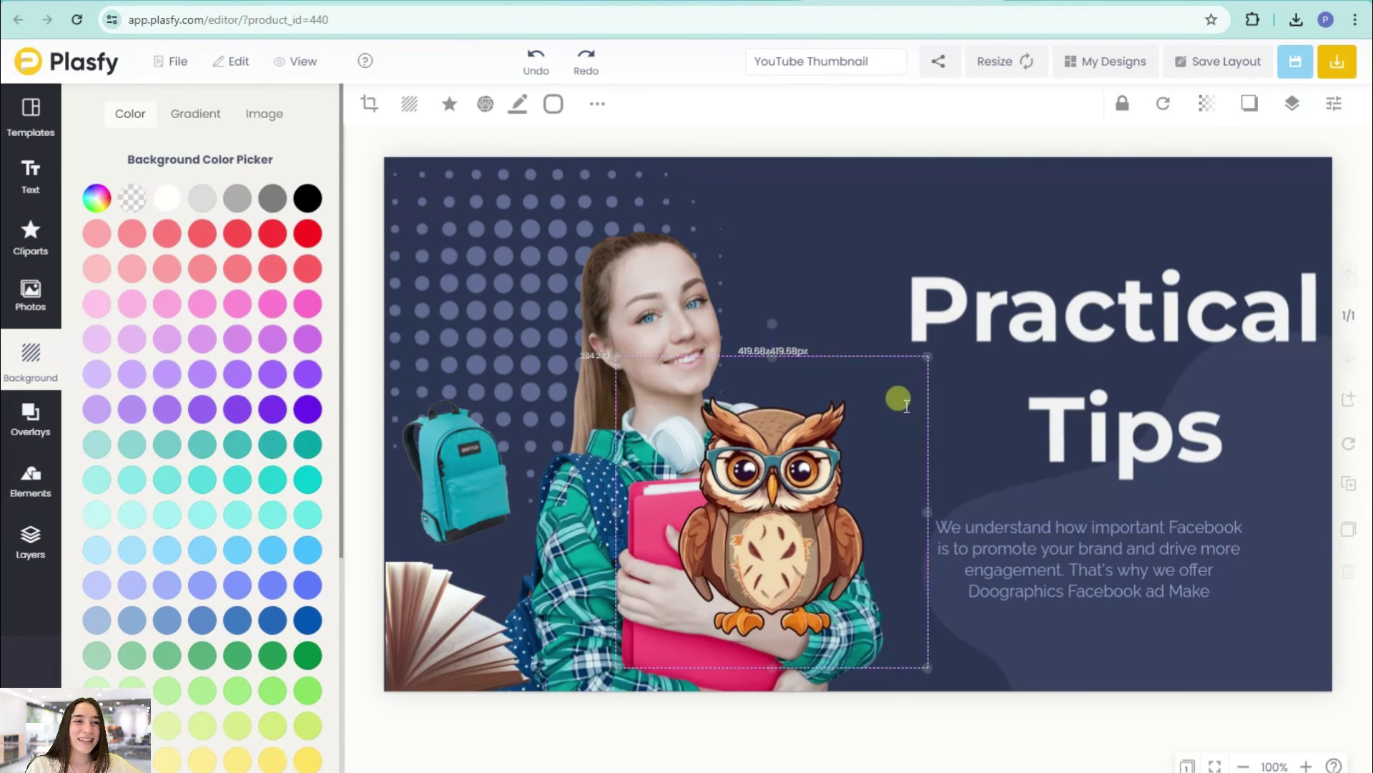
pyautogui.moveTo(899, 400); pyautogui.dragTo(829, 443)
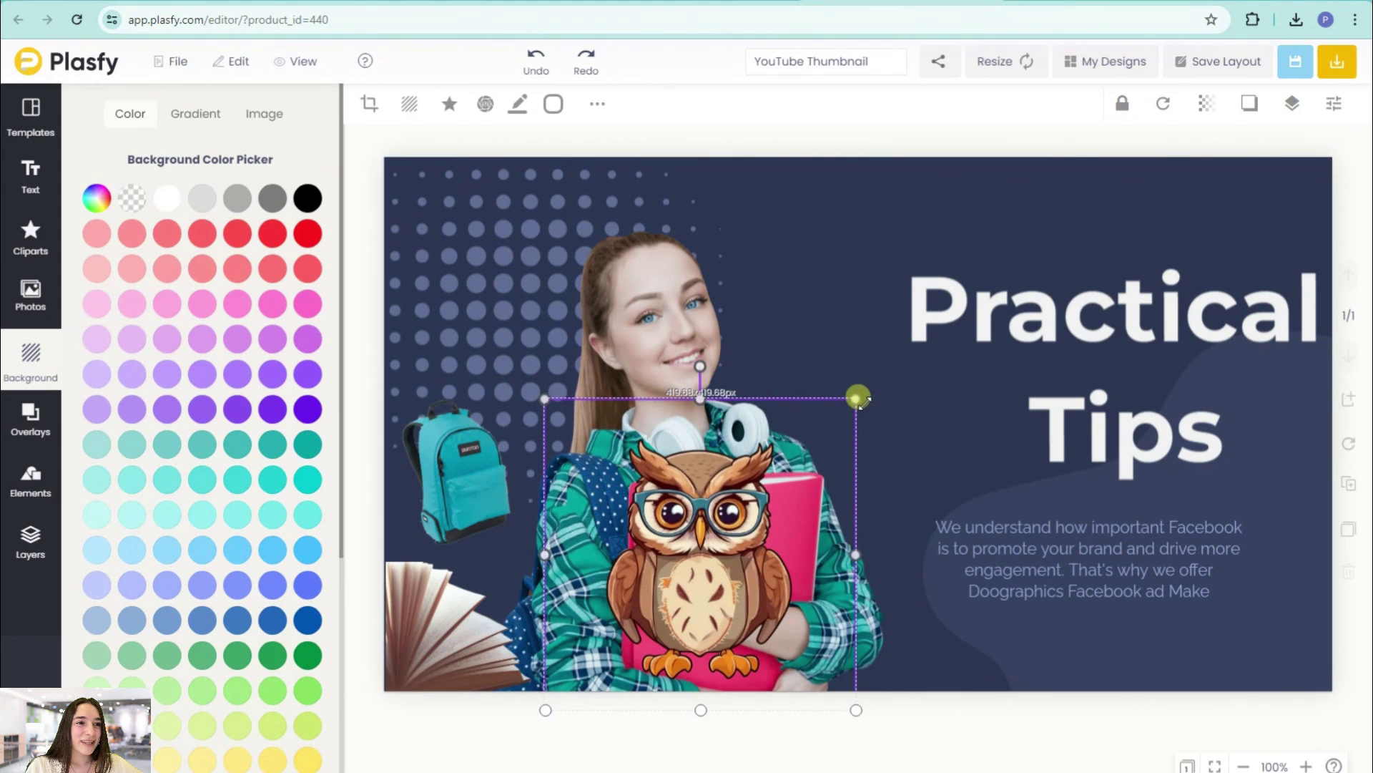
pyautogui.moveTo(859, 398); pyautogui.dragTo(757, 483)
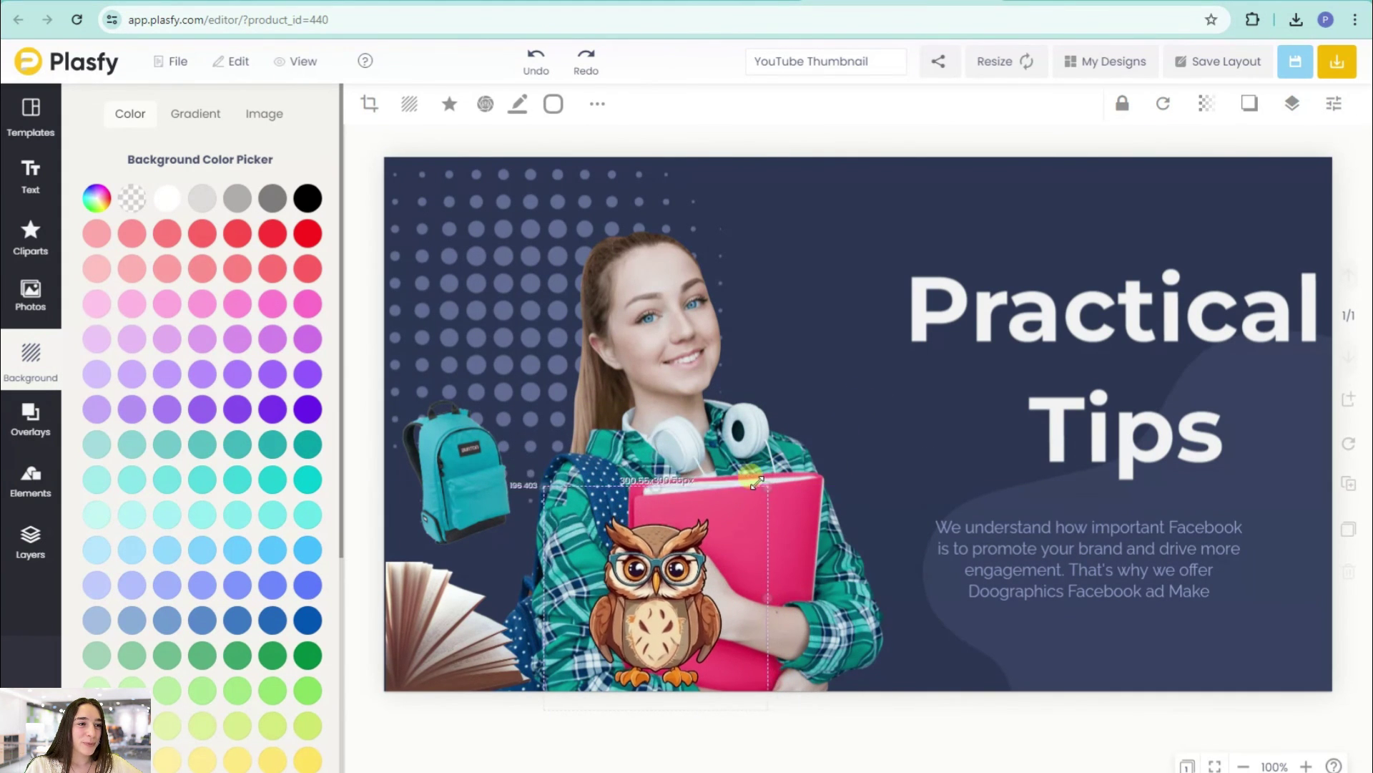
pyautogui.moveTo(649, 617)
pyautogui.mouseDown()
pyautogui.moveTo(864, 638)
pyautogui.moveTo(861, 623)
pyautogui.mouseUp()
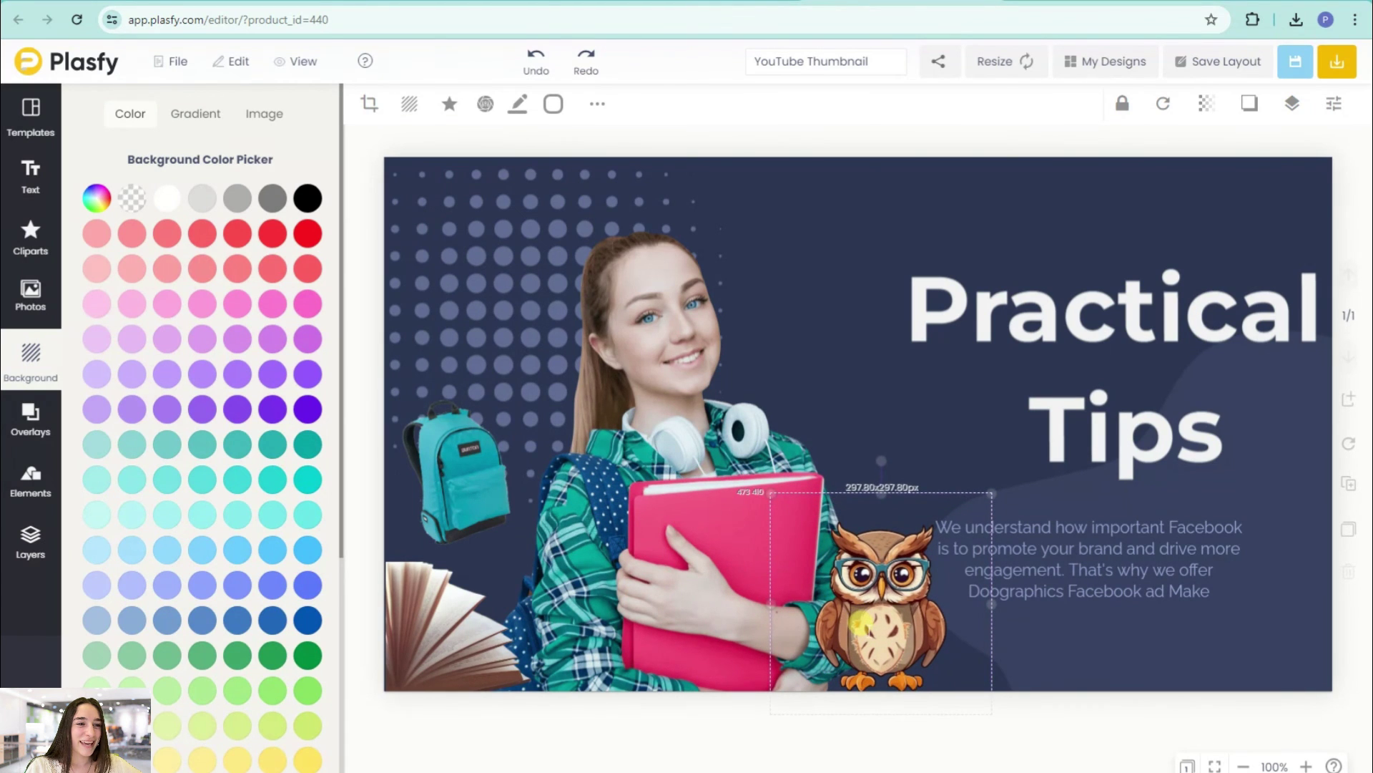
pyautogui.click(1019, 700)
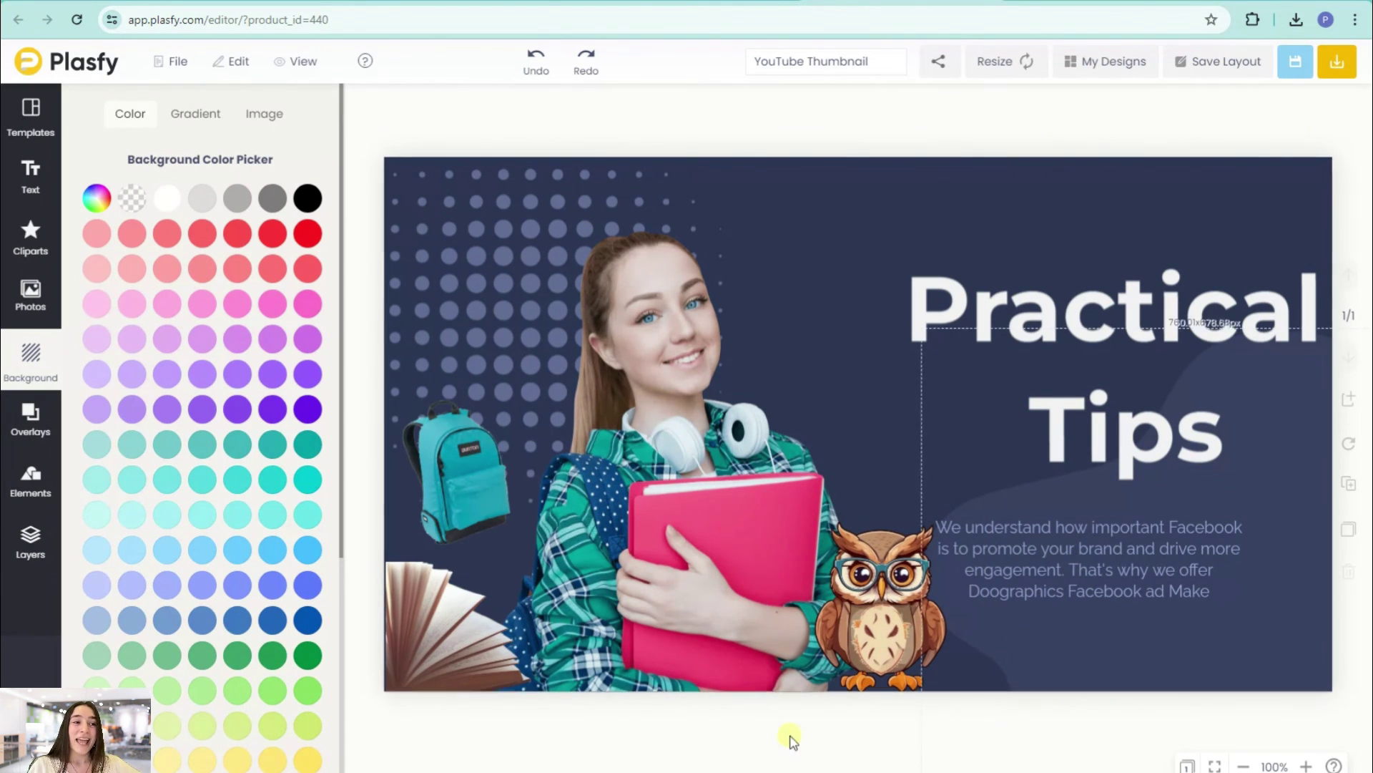